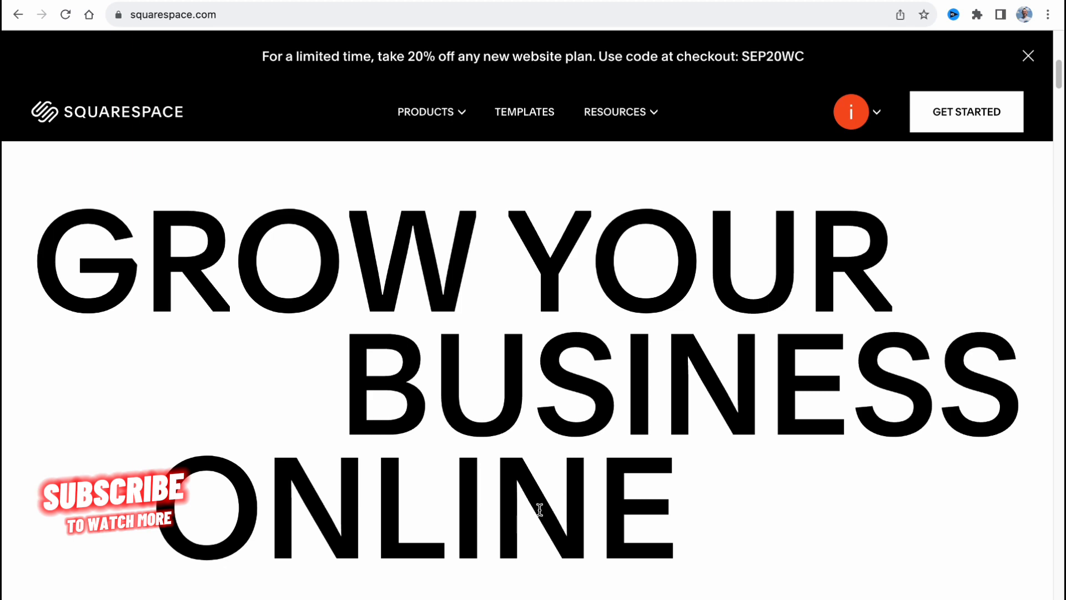
Open the website template gallery and look over its template types, topics and popular designs
scroll(539, 509, "up", 6)
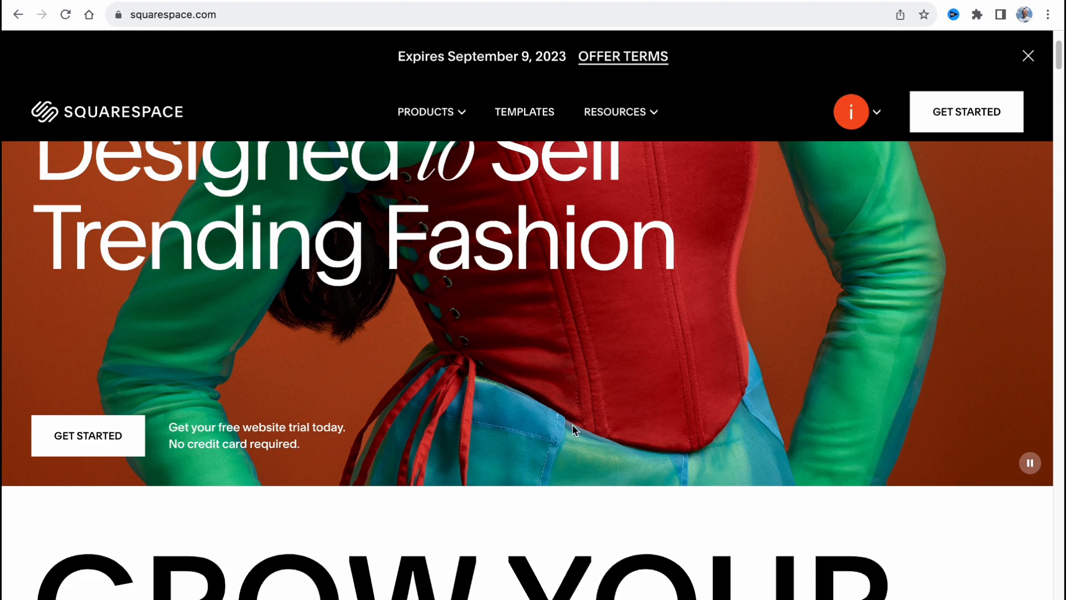
scroll(577, 427, "up", 2)
scroll(581, 430, "up", 1)
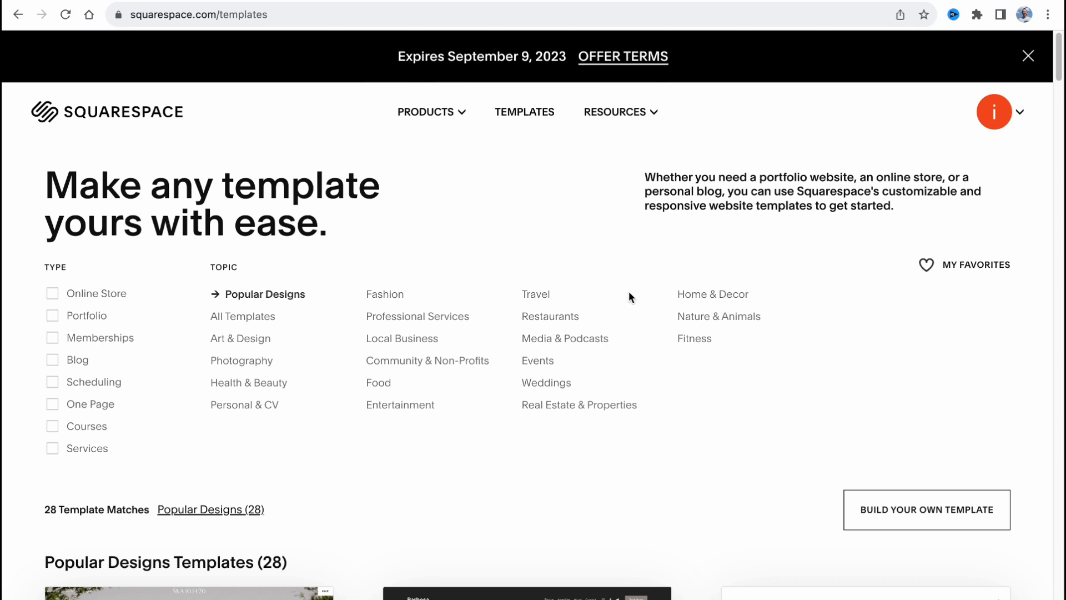
scroll(244, 345, "down", 1)
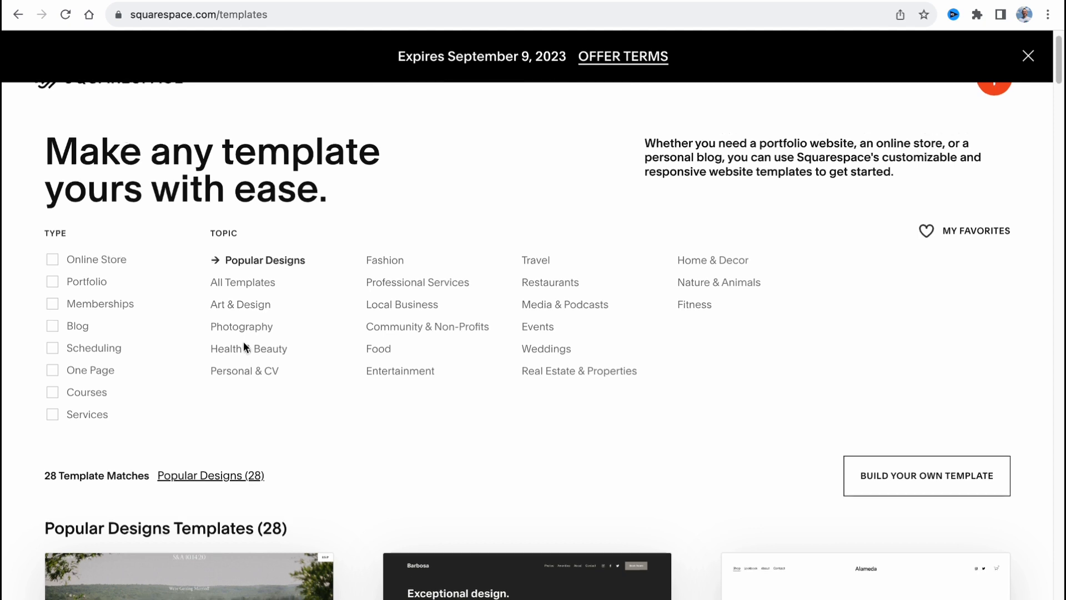
scroll(244, 340, "down", 1)
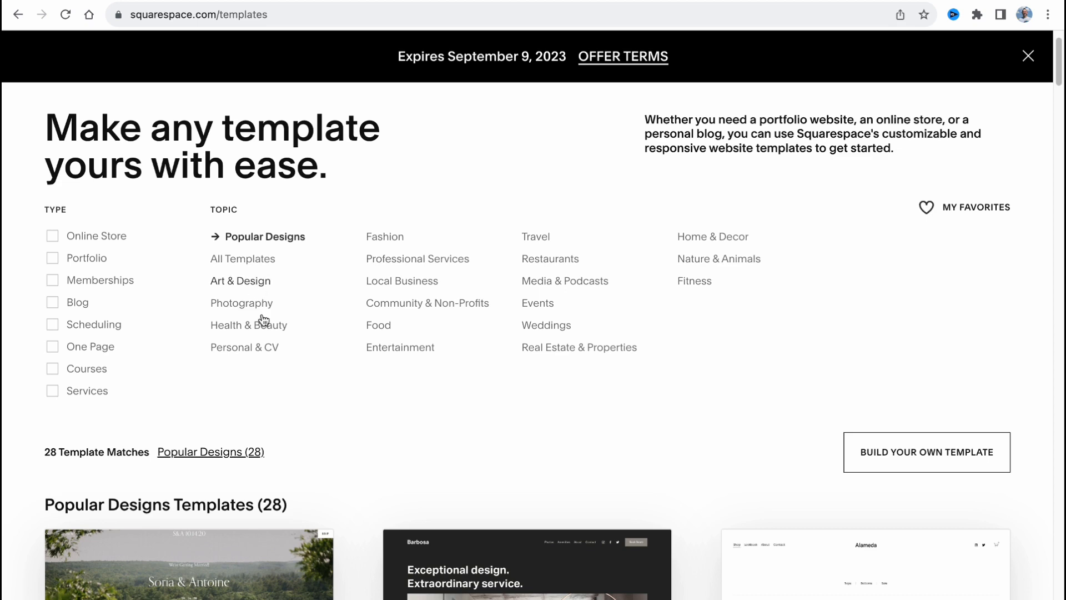
scroll(345, 381, "down", 6)
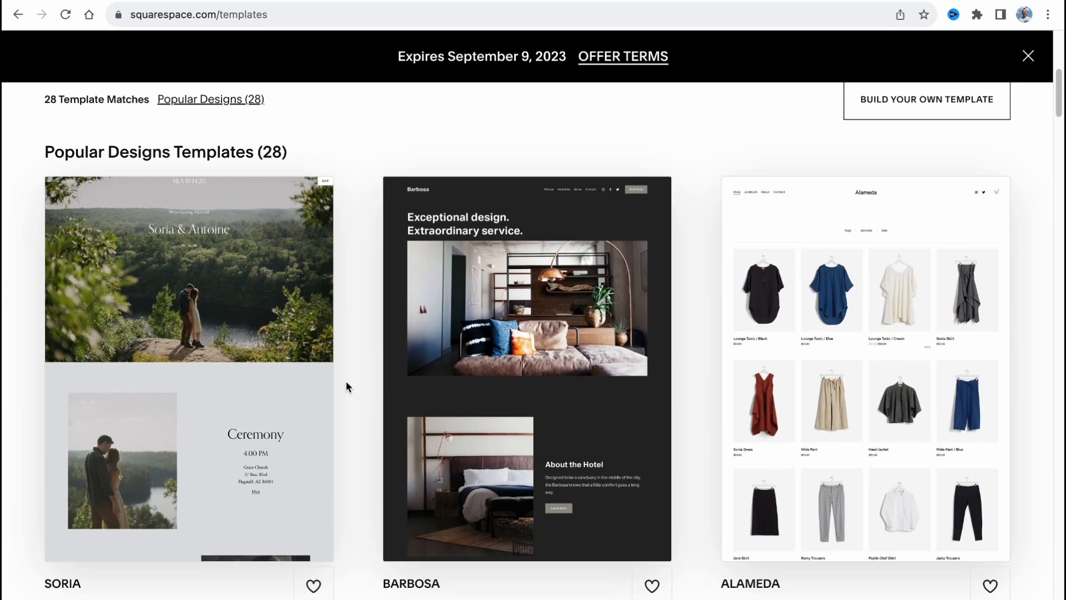
scroll(346, 381, "up", 5)
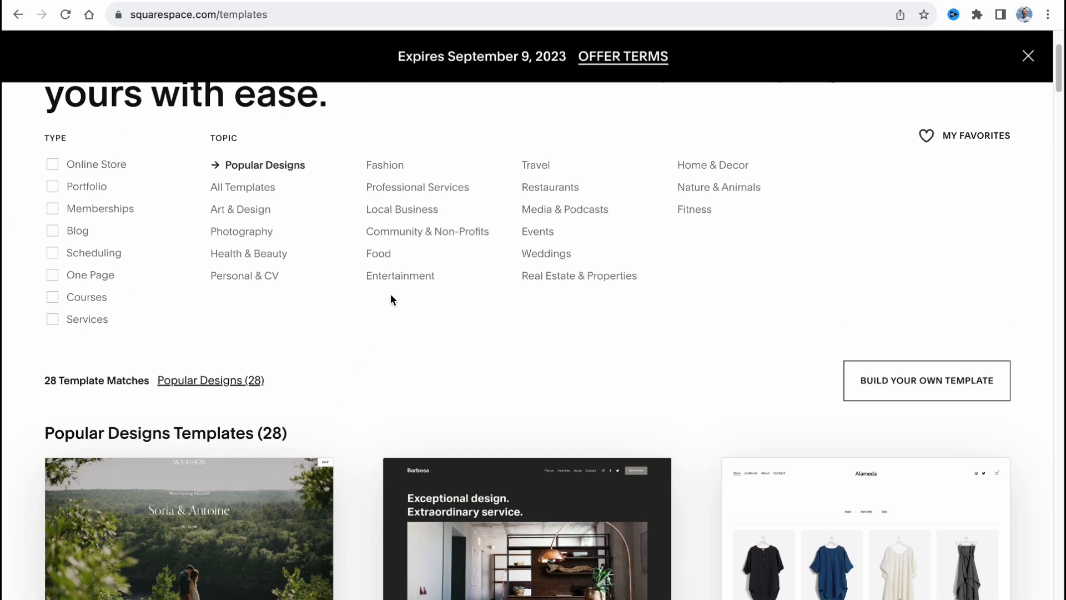
Filter the templates by the Art & Design topic and look through the designs
left_click(240, 214)
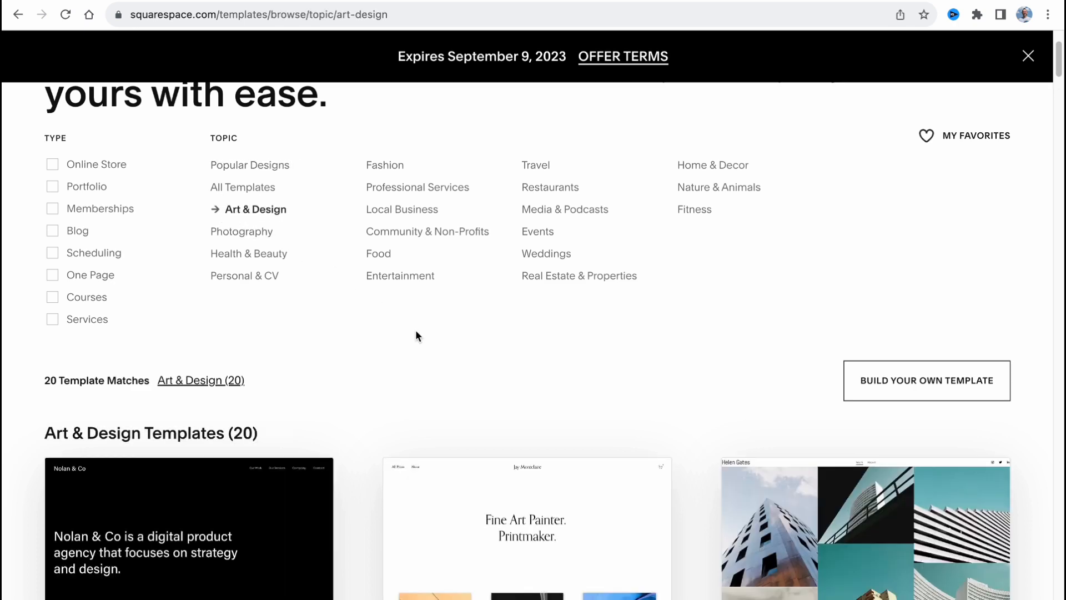
scroll(391, 331, "down", 10)
scroll(391, 332, "down", 10)
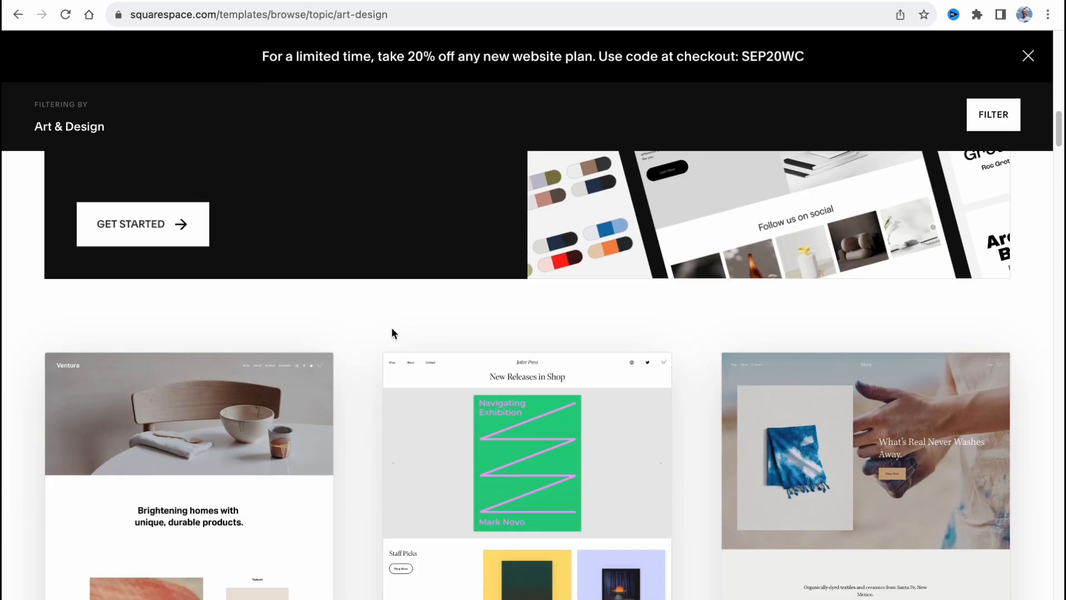
scroll(391, 332, "down", 10)
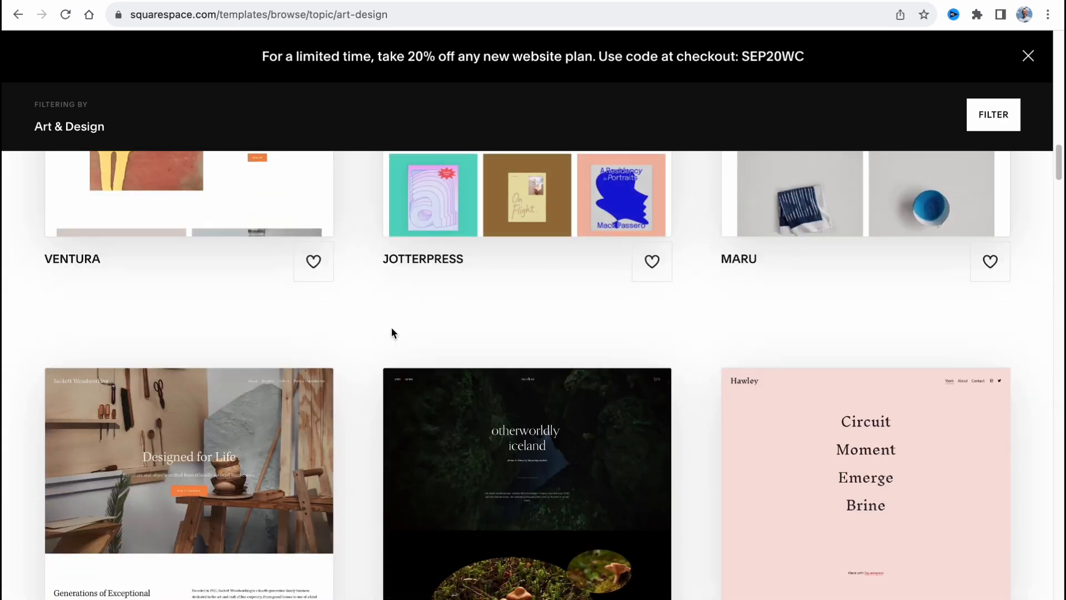
scroll(391, 332, "down", 1)
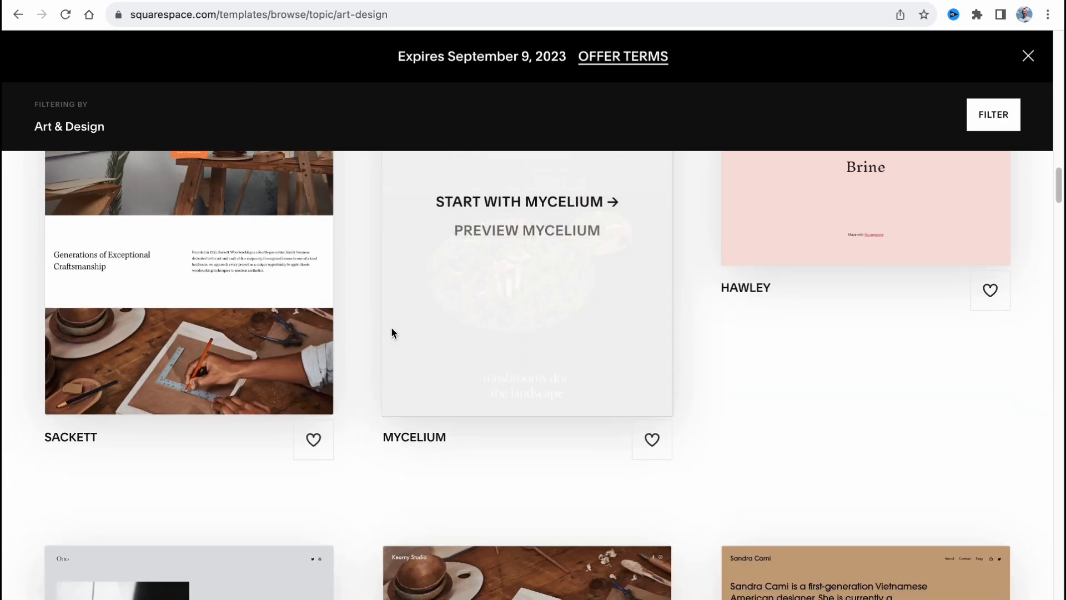
scroll(573, 430, "down", 8)
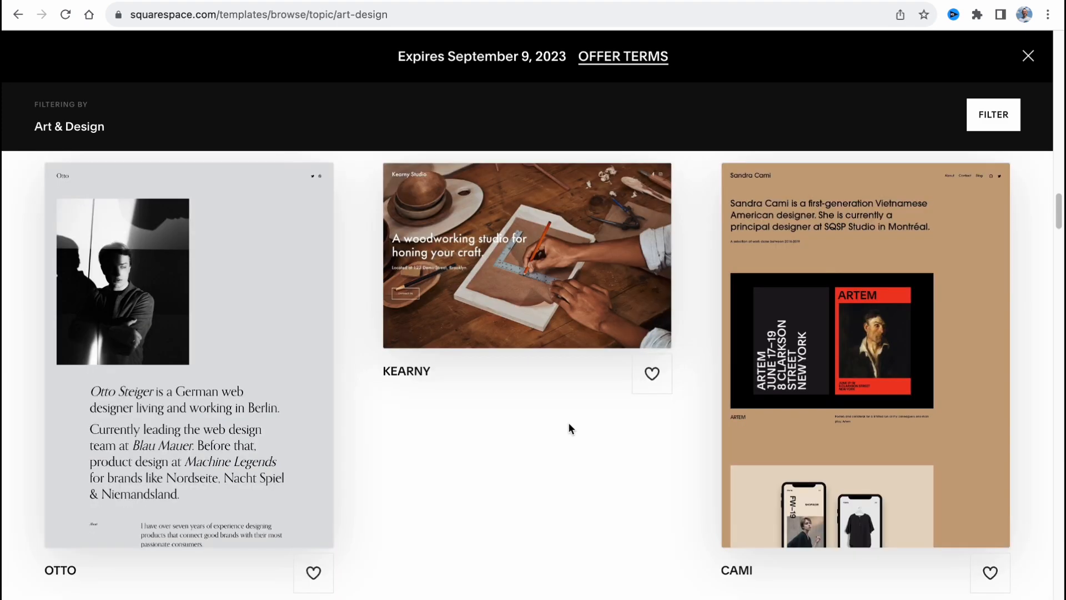
scroll(570, 427, "down", 3)
scroll(568, 424, "down", 7)
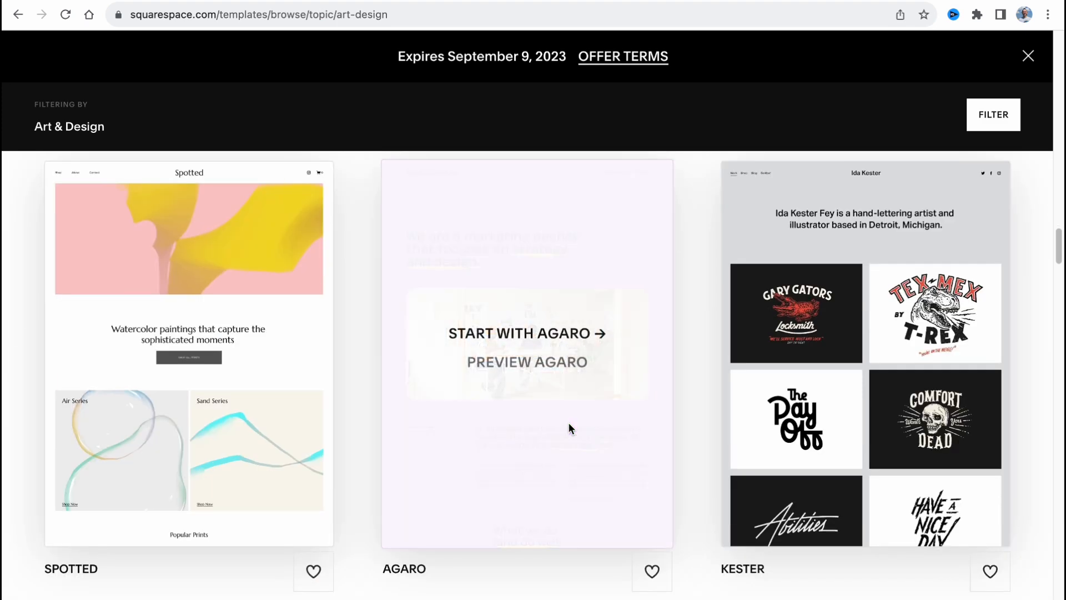
scroll(569, 424, "down", 1)
scroll(568, 427, "up", 1)
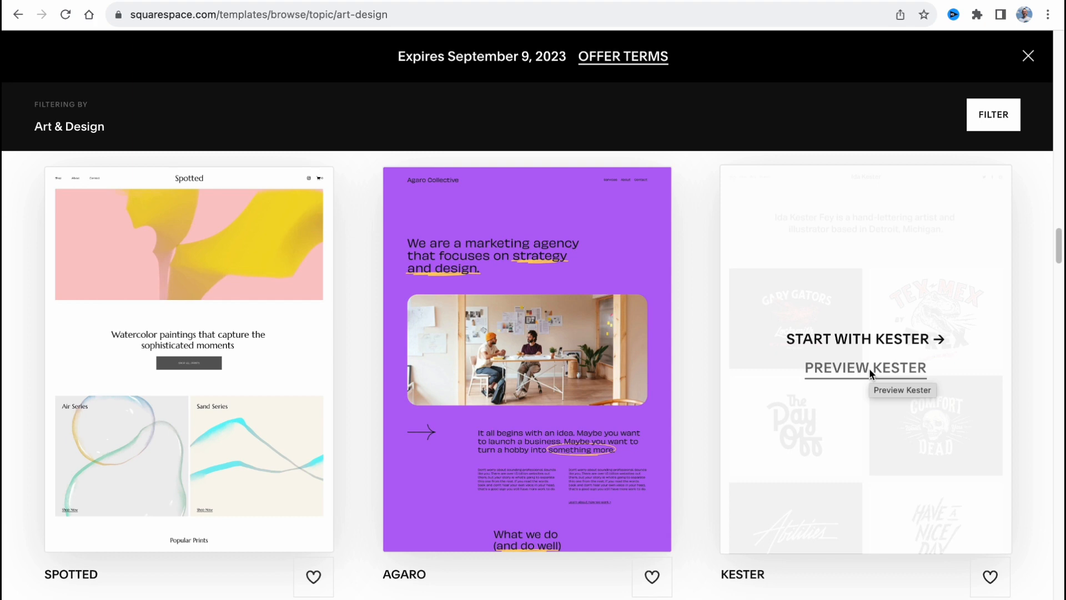
Preview the Kester template's demo page, return to the gallery and look through more Art & Design templates
left_click(868, 368)
scroll(765, 396, "down", 5)
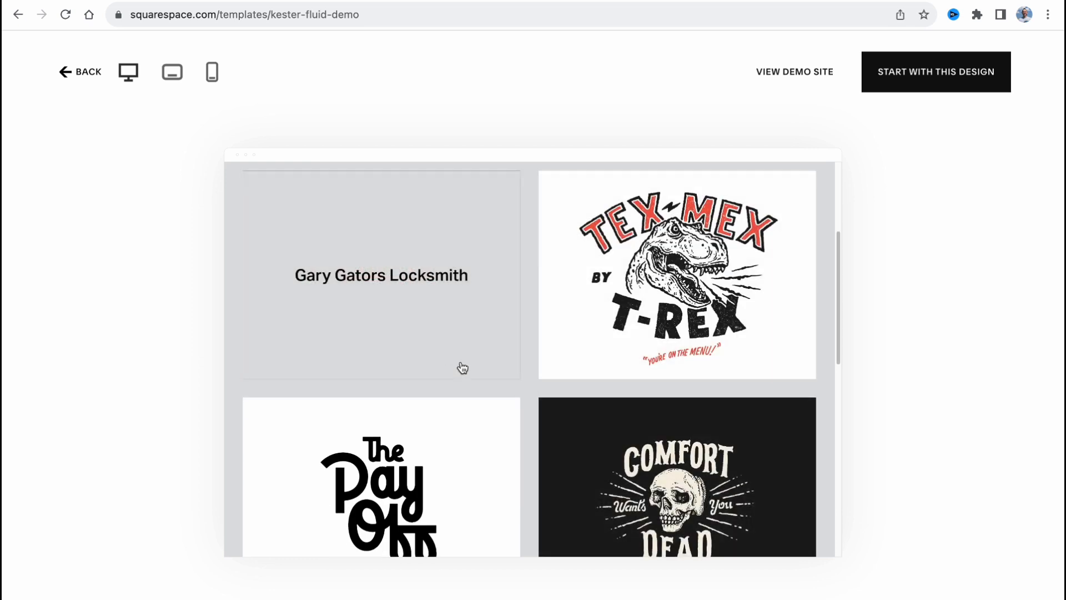
scroll(459, 367, "down", 10)
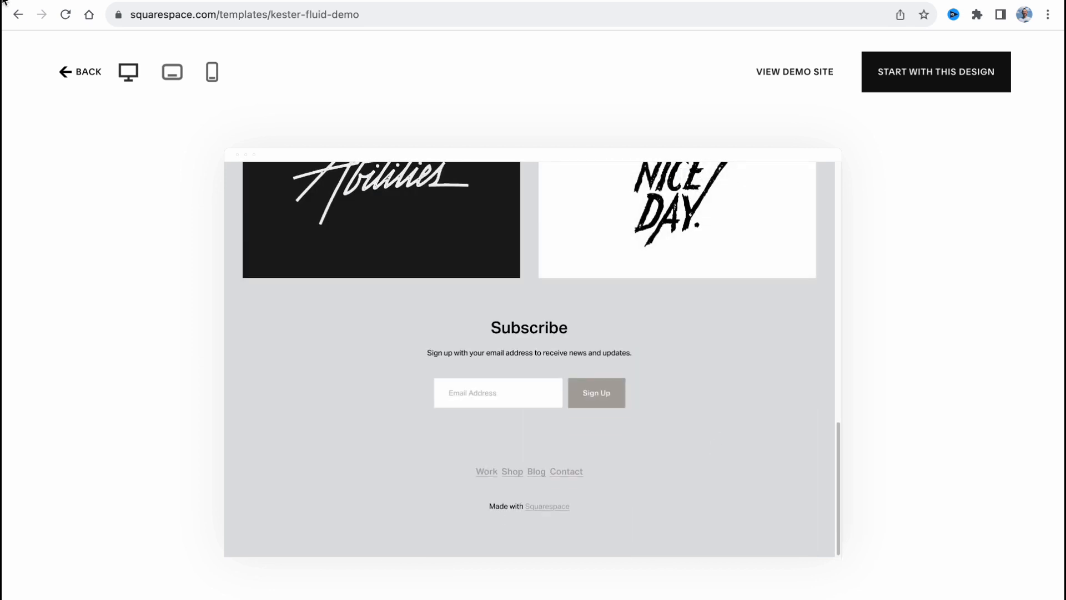
left_click(10, 13)
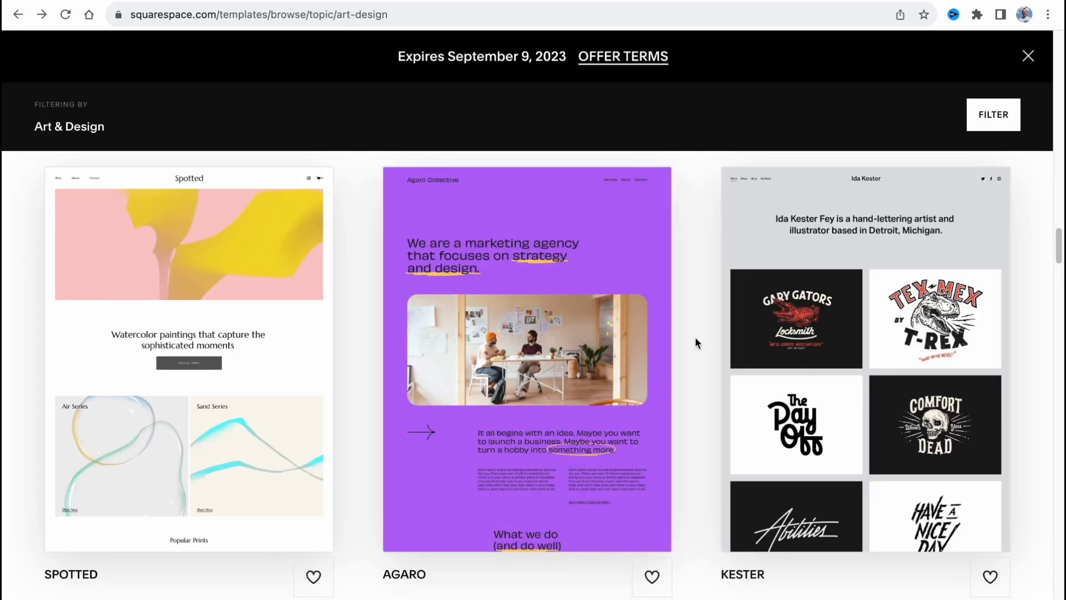
scroll(695, 336, "down", 9)
scroll(695, 339, "down", 18)
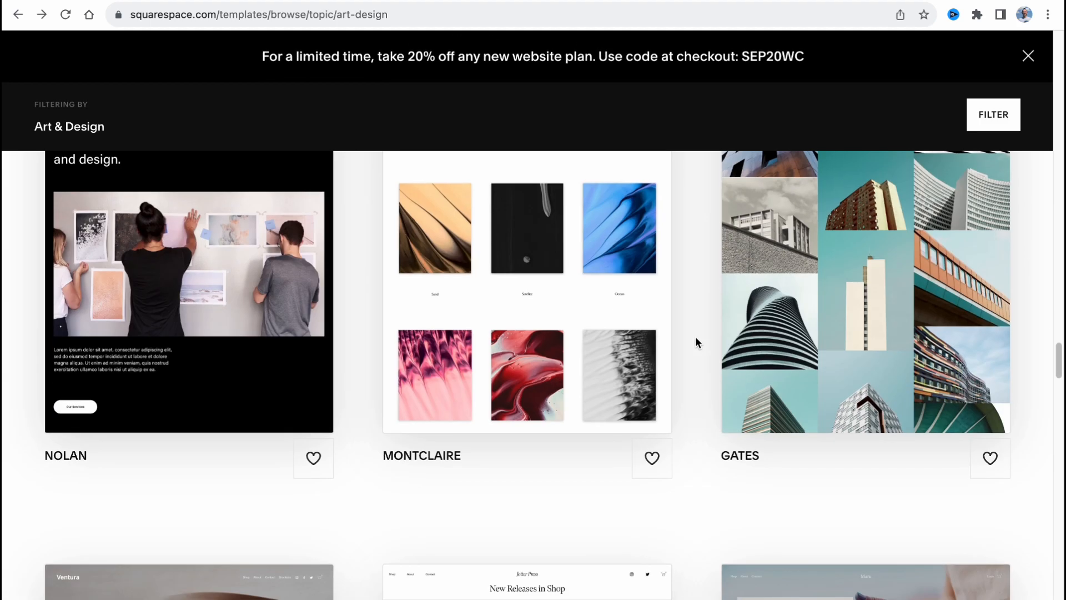
scroll(695, 335, "down", 10)
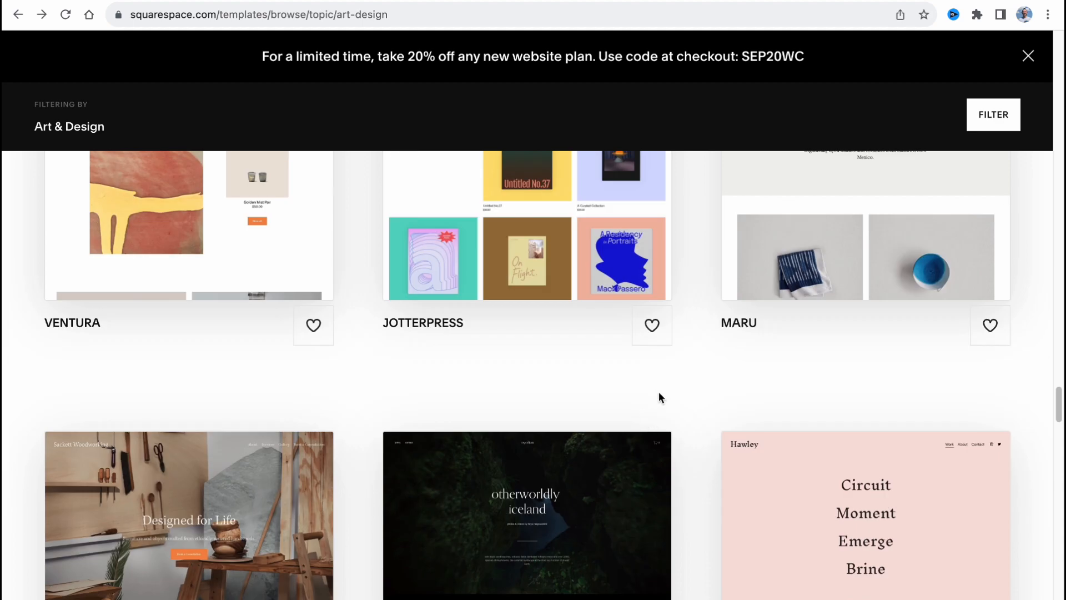
scroll(658, 391, "down", 7)
scroll(657, 392, "up", 20)
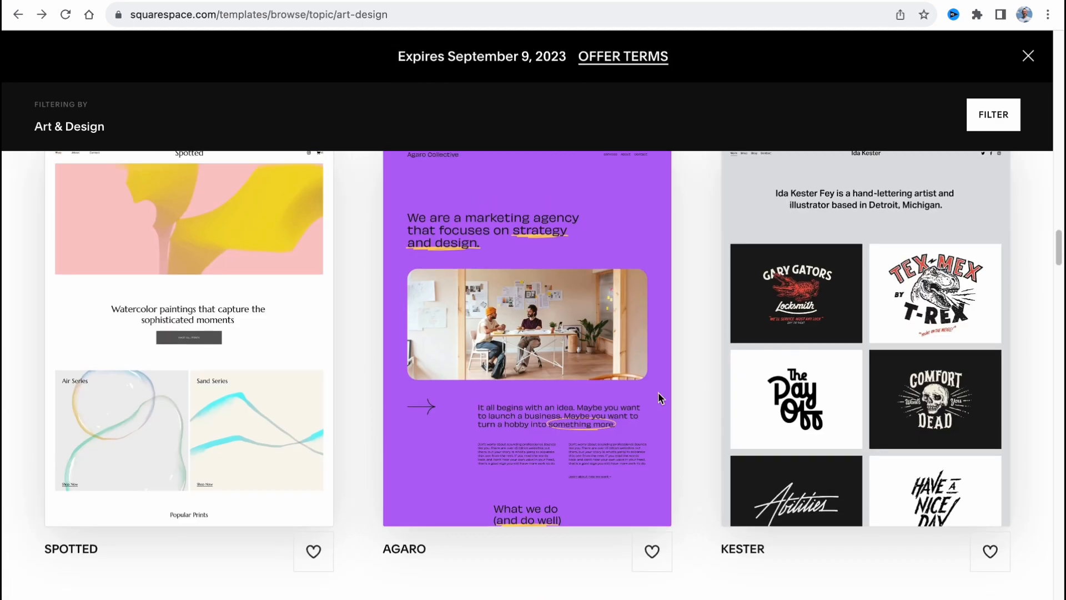
scroll(658, 392, "up", 20)
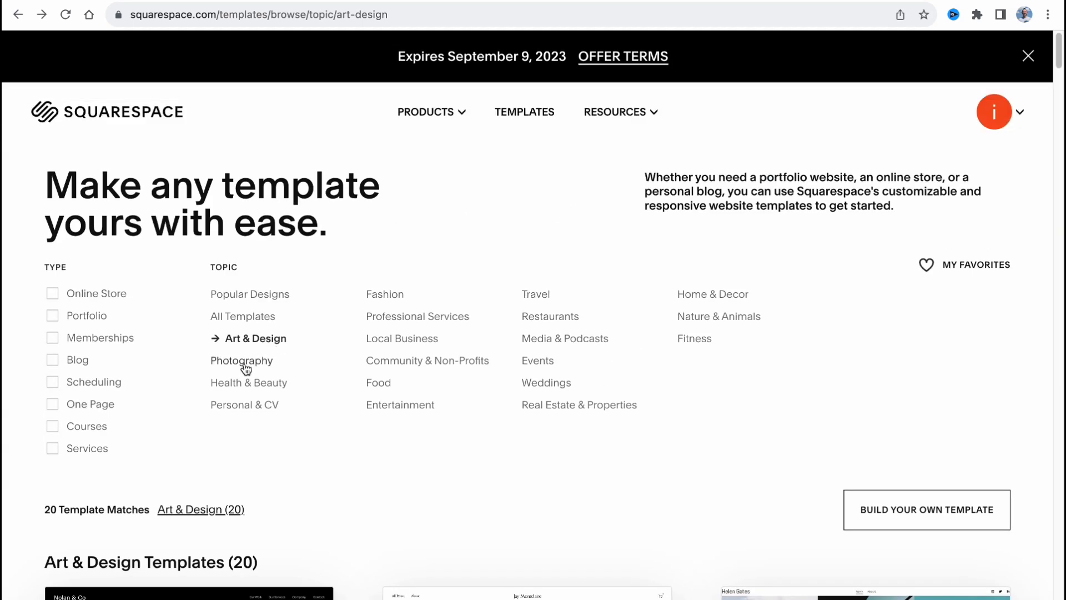
Filter the templates by the Photography topic and start a new site with the Tepito template
left_click(245, 362)
scroll(395, 360, "down", 5)
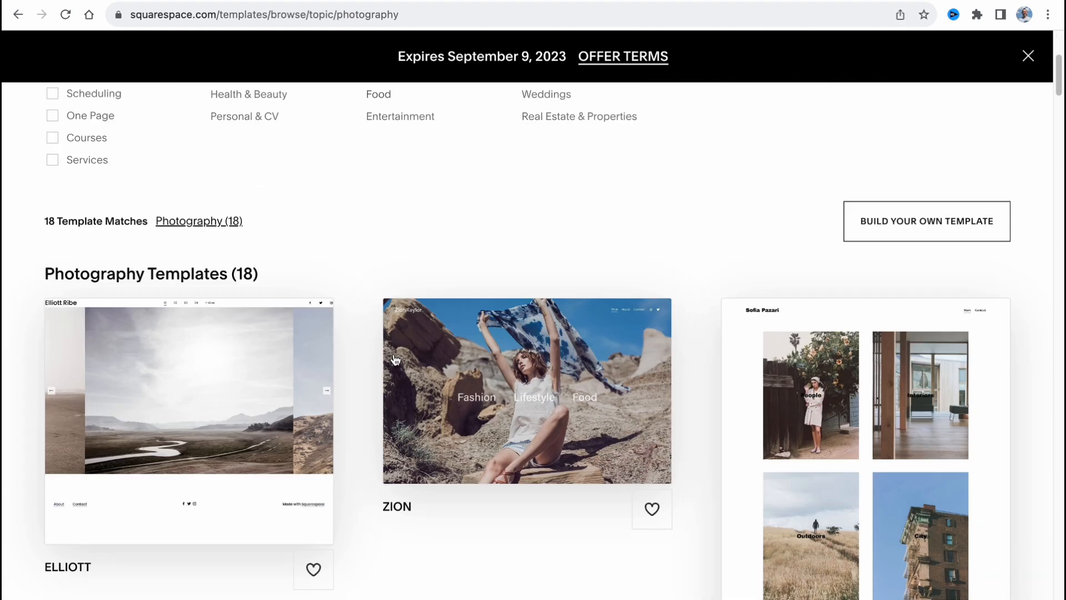
scroll(392, 355, "down", 15)
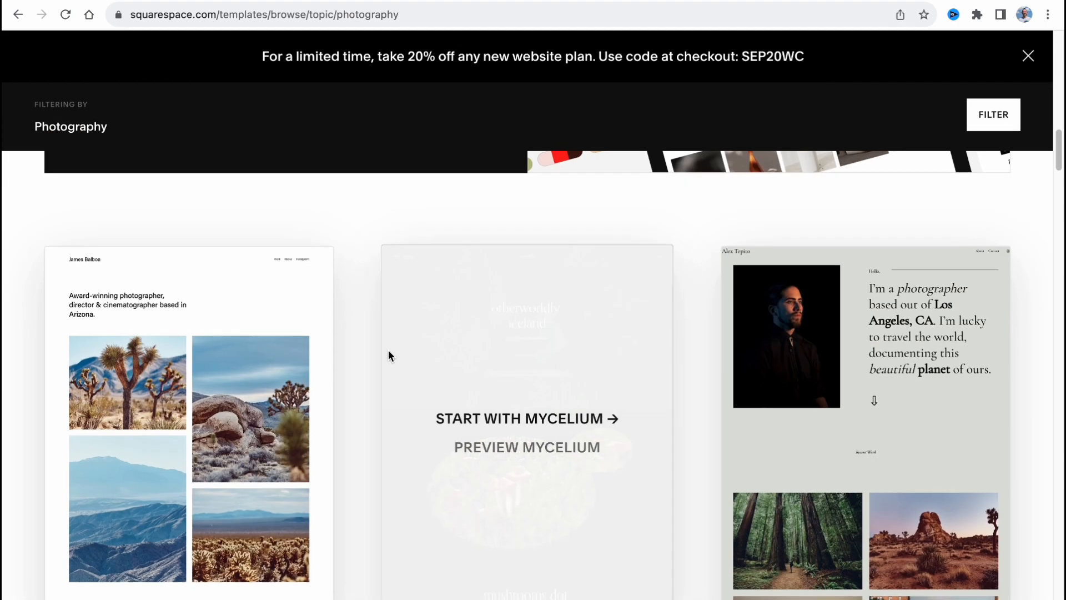
scroll(389, 352, "down", 10)
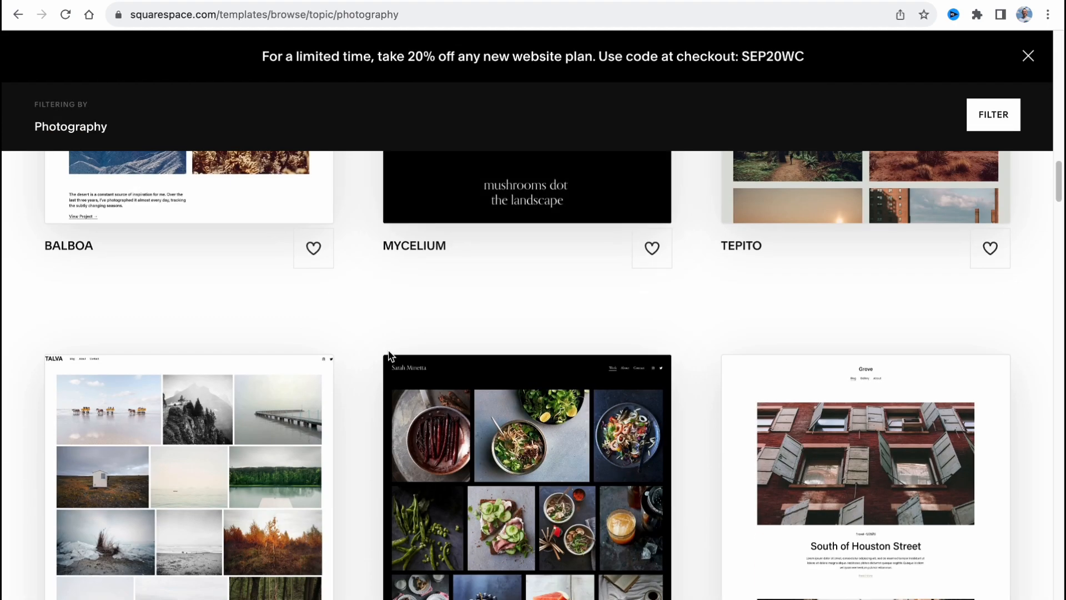
scroll(389, 354, "down", 8)
scroll(786, 433, "up", 10)
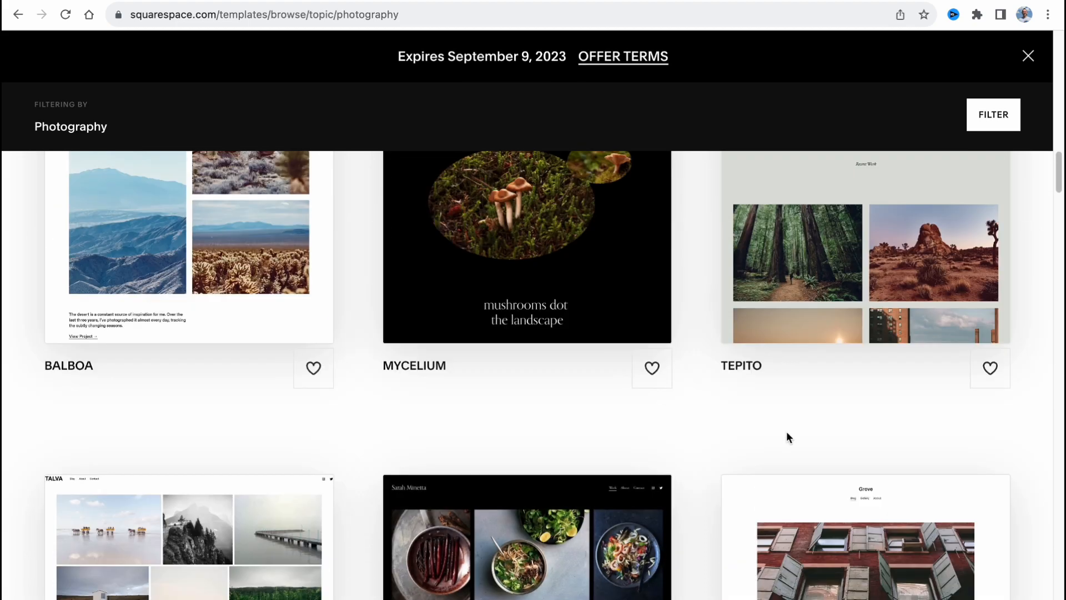
scroll(786, 438, "up", 5)
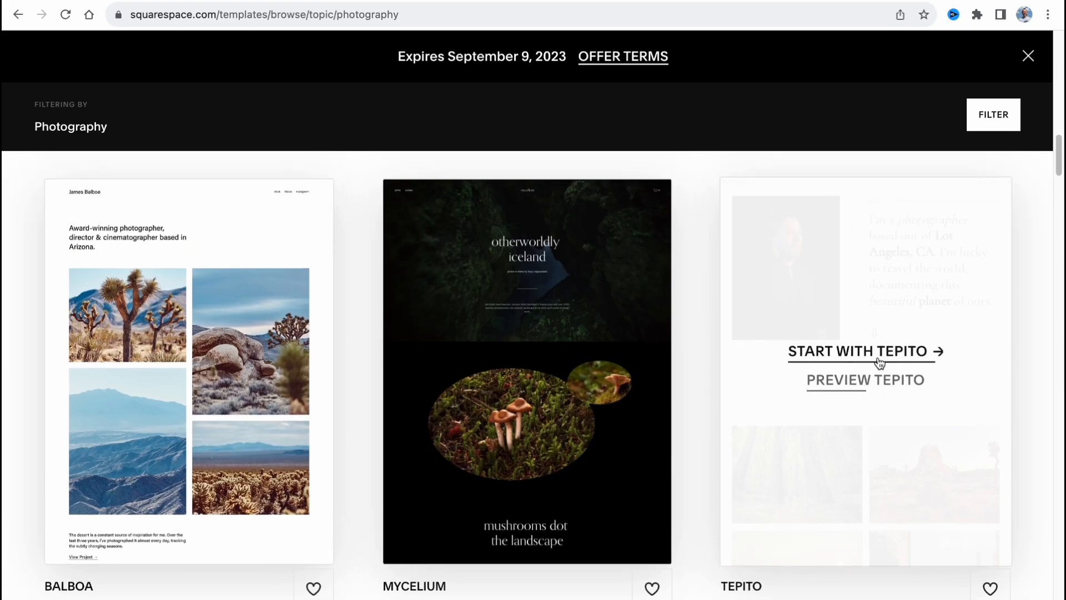
left_click(862, 351)
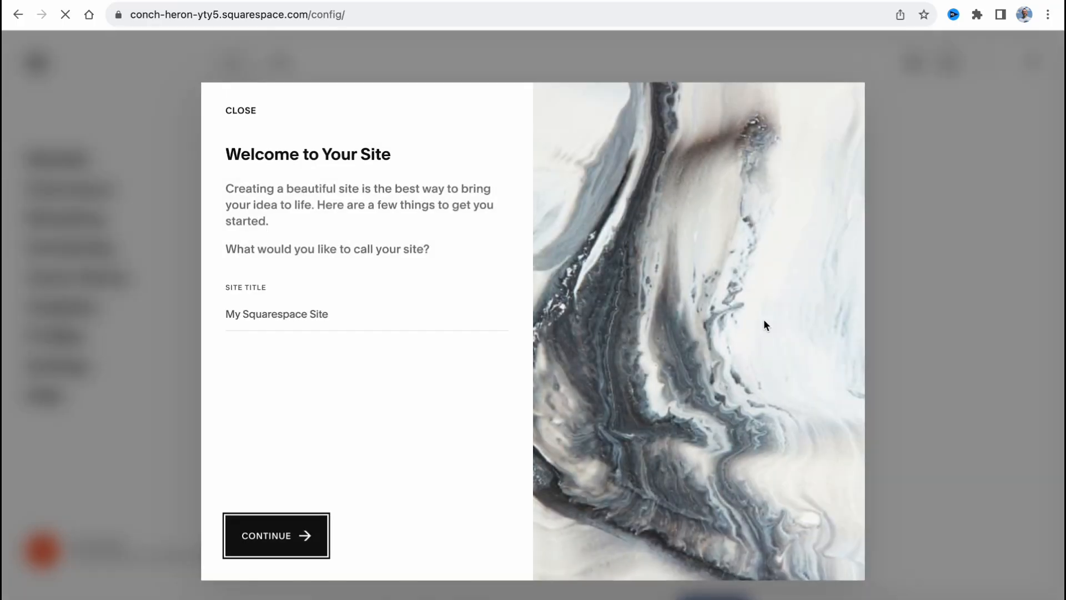
Title the new site "ws1" and complete the welcome introduction to reach the site editor
left_click(250, 313)
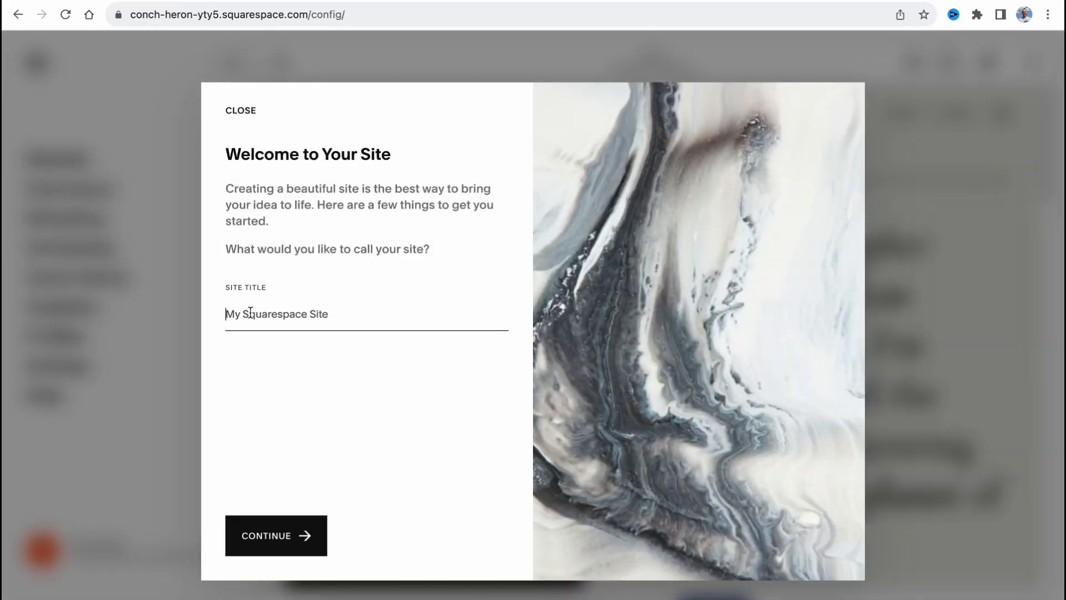
type("ws1")
key("Return")
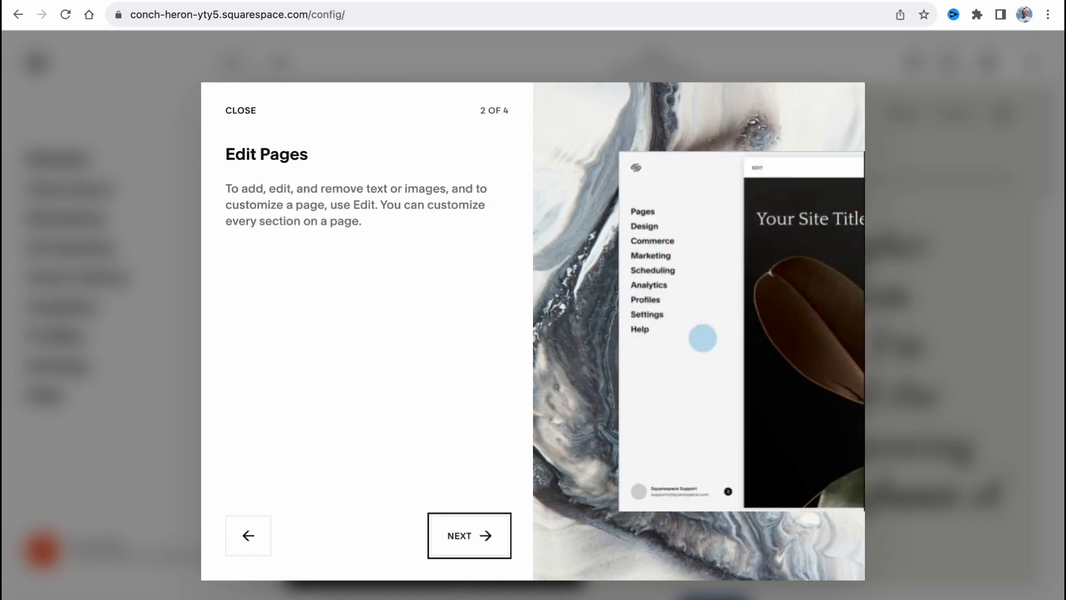
left_click(479, 541)
left_click(480, 542)
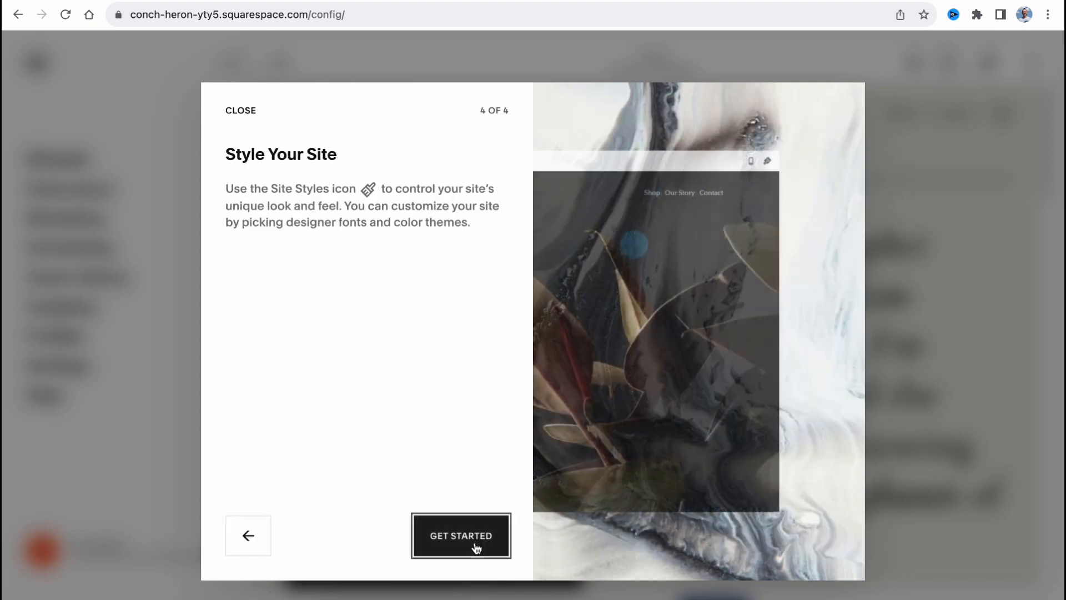
left_click(467, 541)
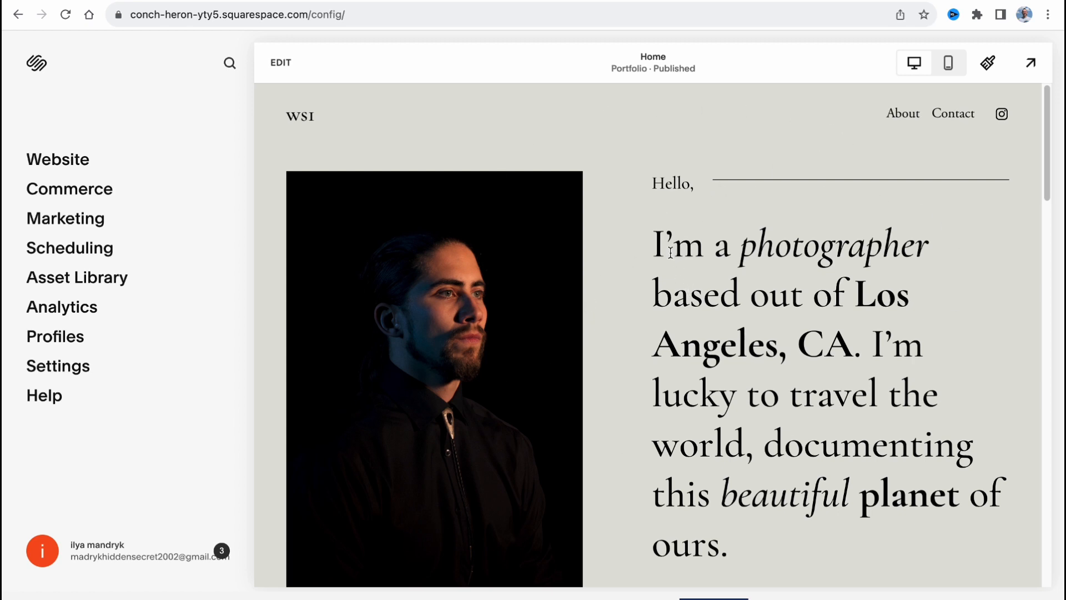
left_click_drag(642, 238, 857, 347)
left_click(806, 162)
Switch the site-wide font pack to the serif pack Birch Std in the Site Styles
left_click(988, 63)
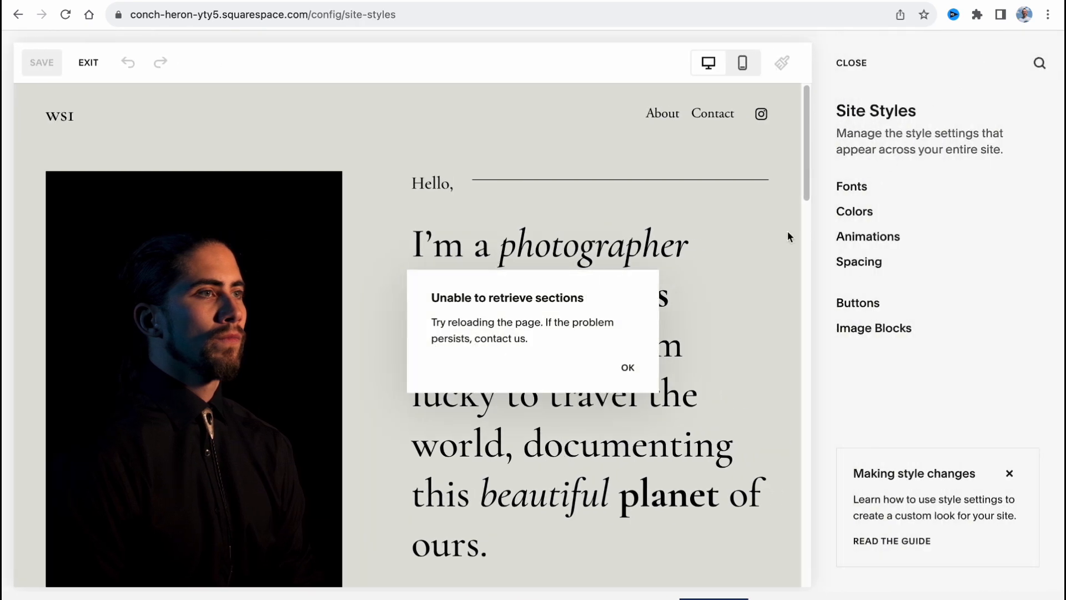
left_click(626, 367)
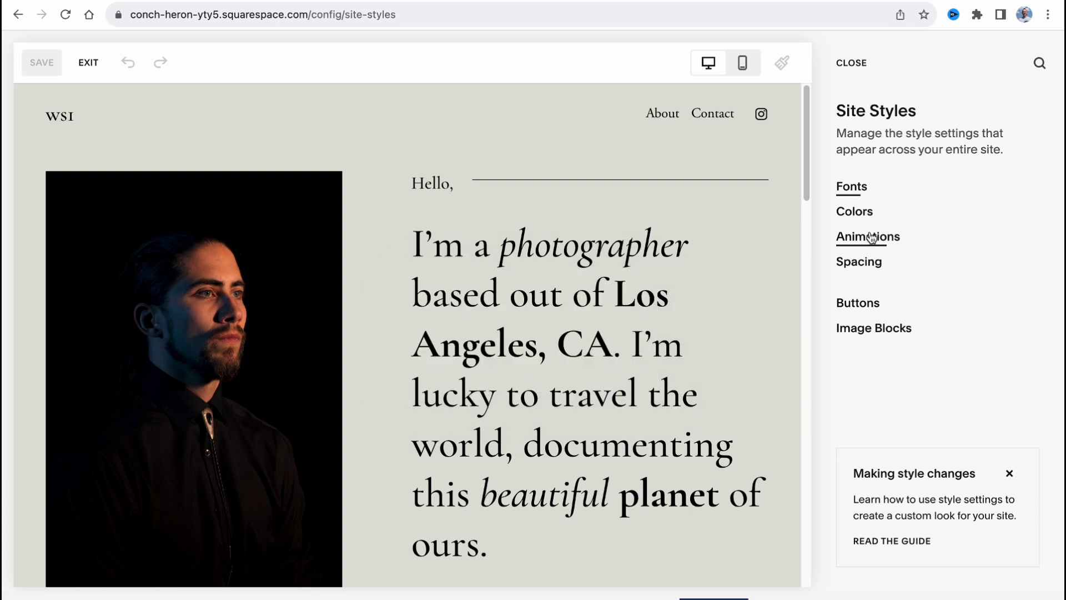
left_click(867, 189)
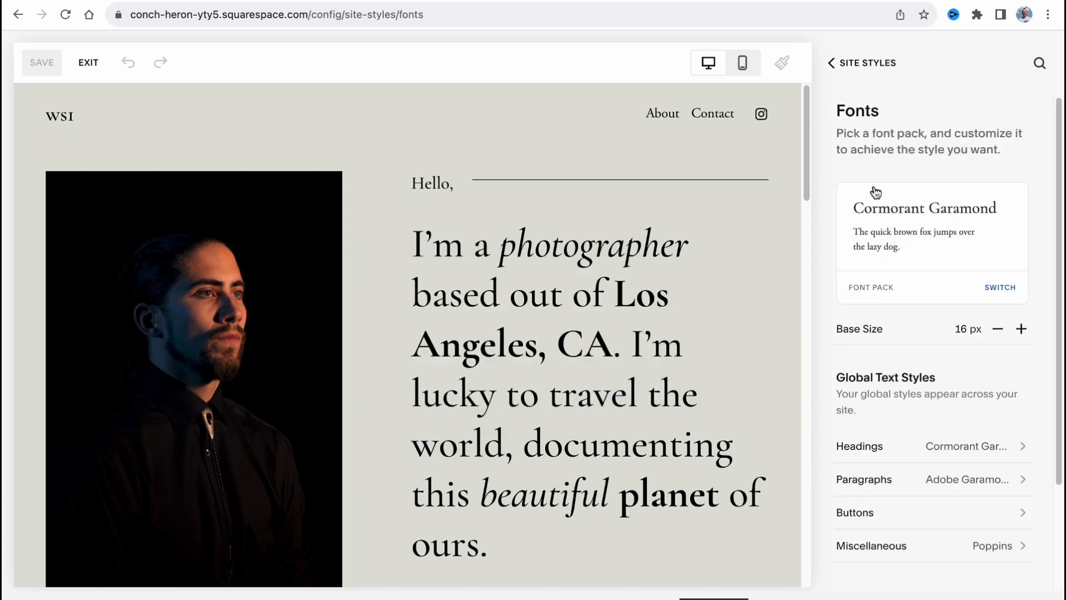
left_click(995, 288)
left_click(927, 335)
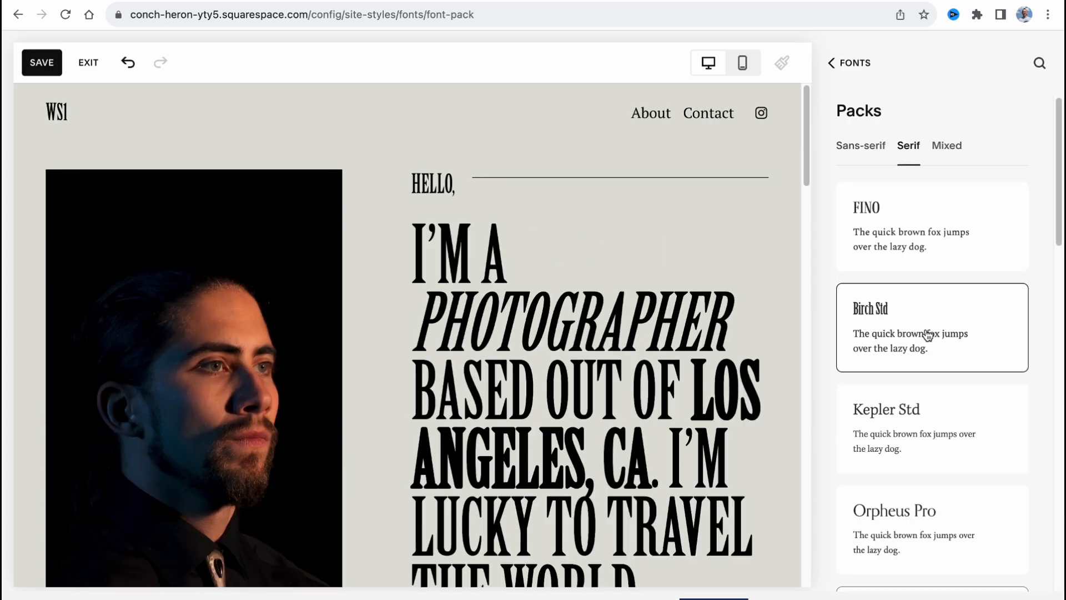
Try the Kepler Std serif font pack, switch the site to Orpheus Pro and return to the Site Styles overview
left_click(910, 424)
left_click(913, 508)
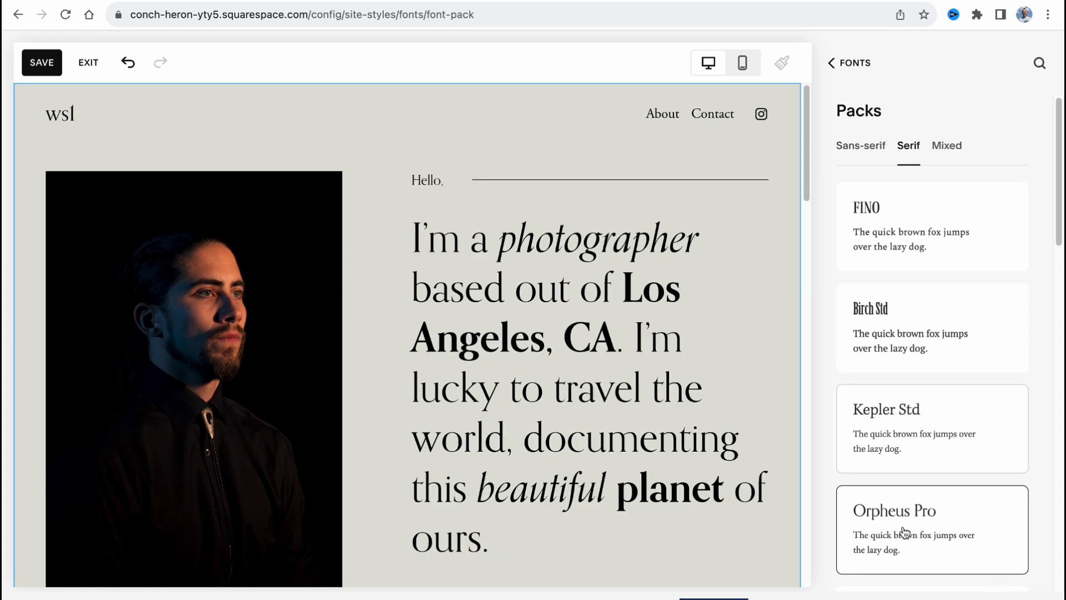
left_click(848, 66)
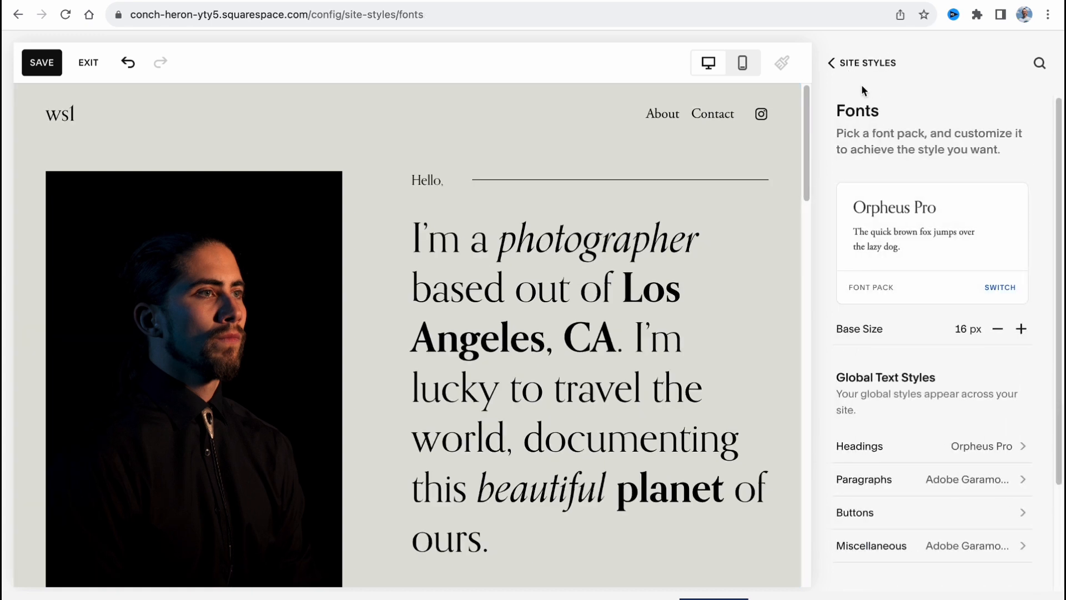
left_click(858, 64)
Apply the preset colour palette of yellow-green, lavender and orange to the whole site
left_click(867, 218)
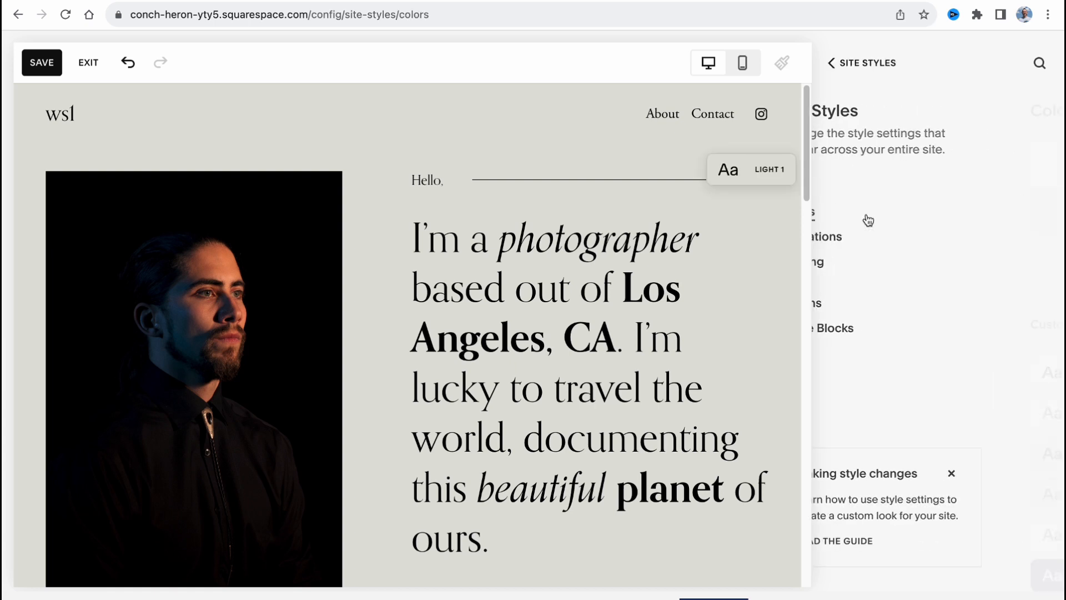
left_click(941, 261)
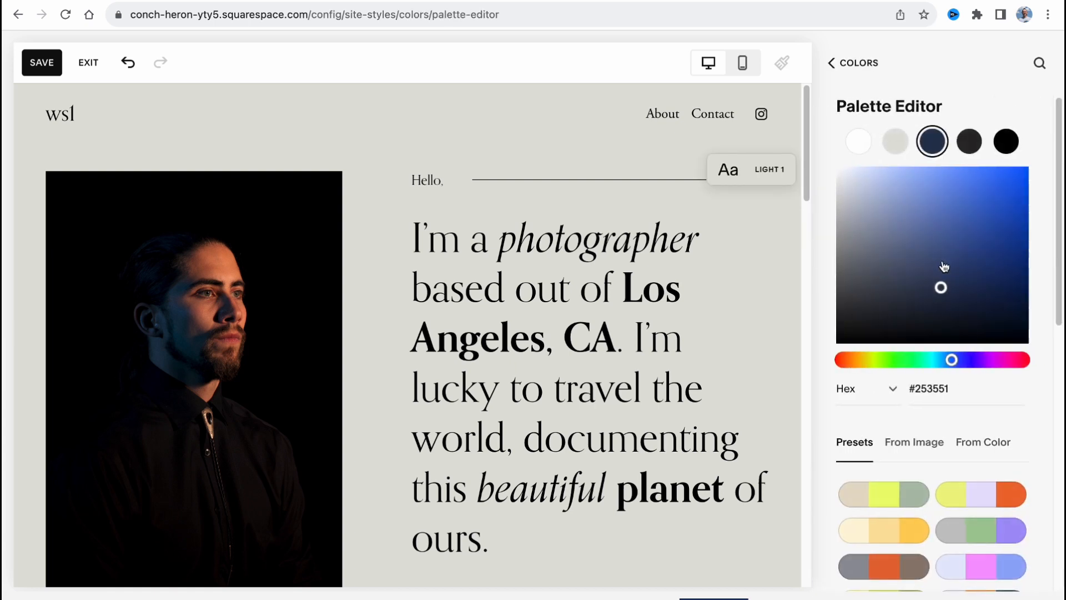
left_click(973, 494)
scroll(946, 510, "down", 3)
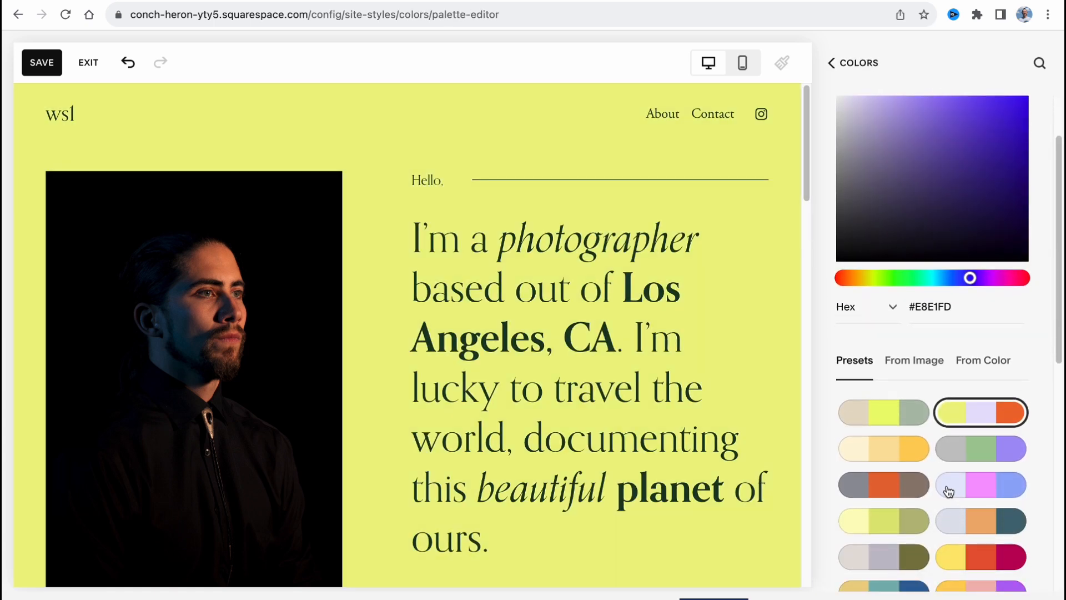
left_click(855, 64)
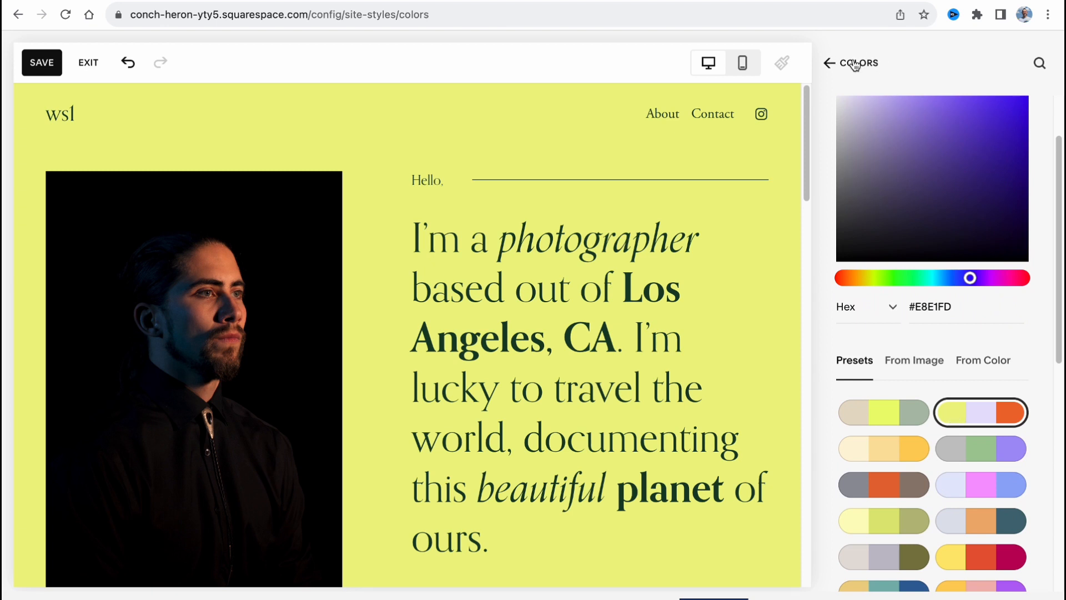
left_click(852, 68)
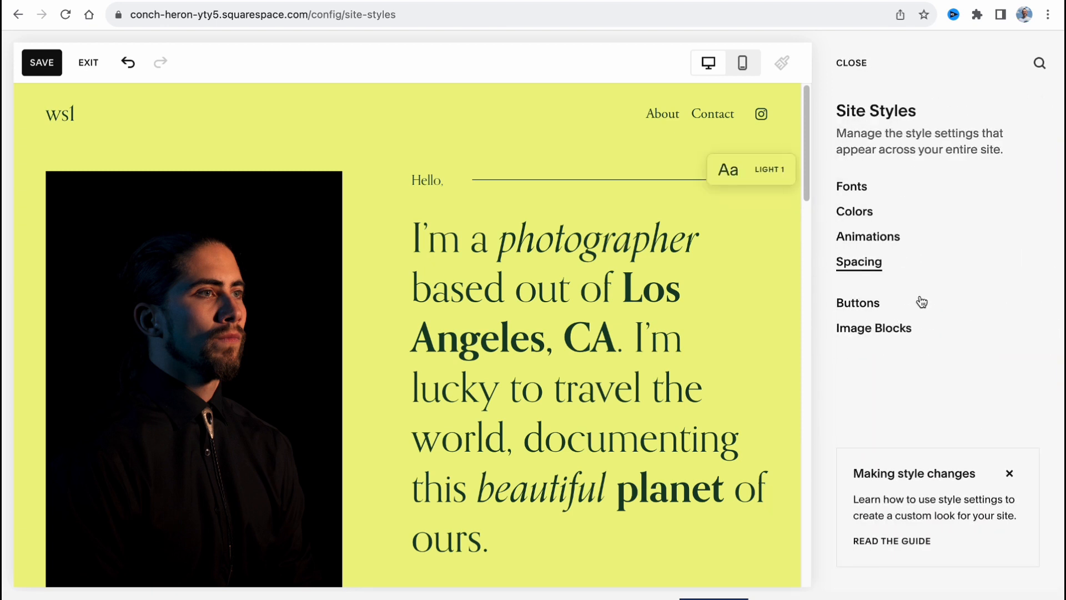
Set the site-wide animation style to Fade
left_click(865, 239)
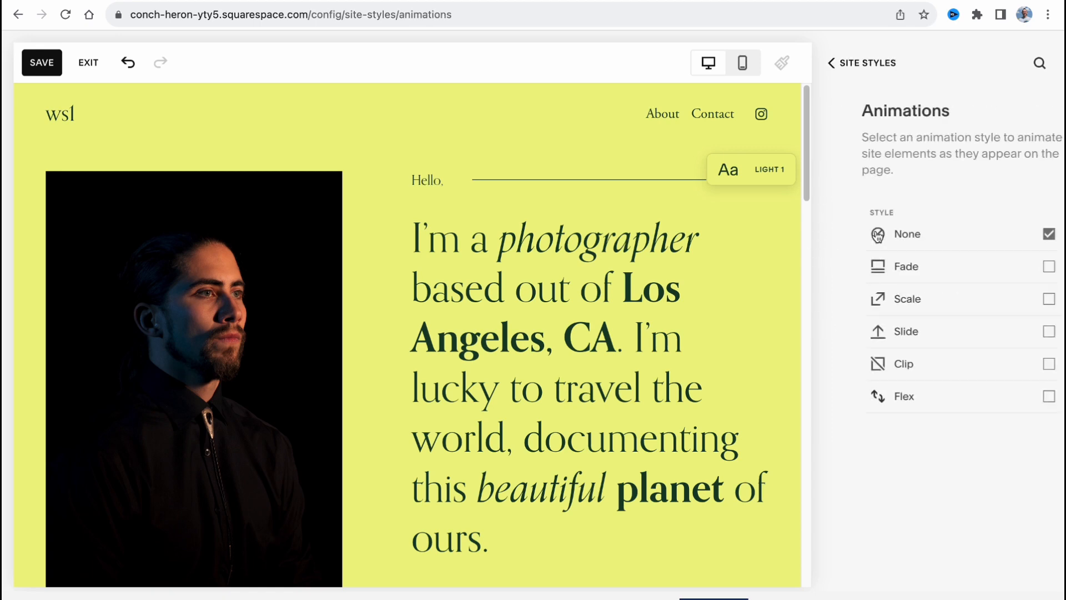
left_click(936, 269)
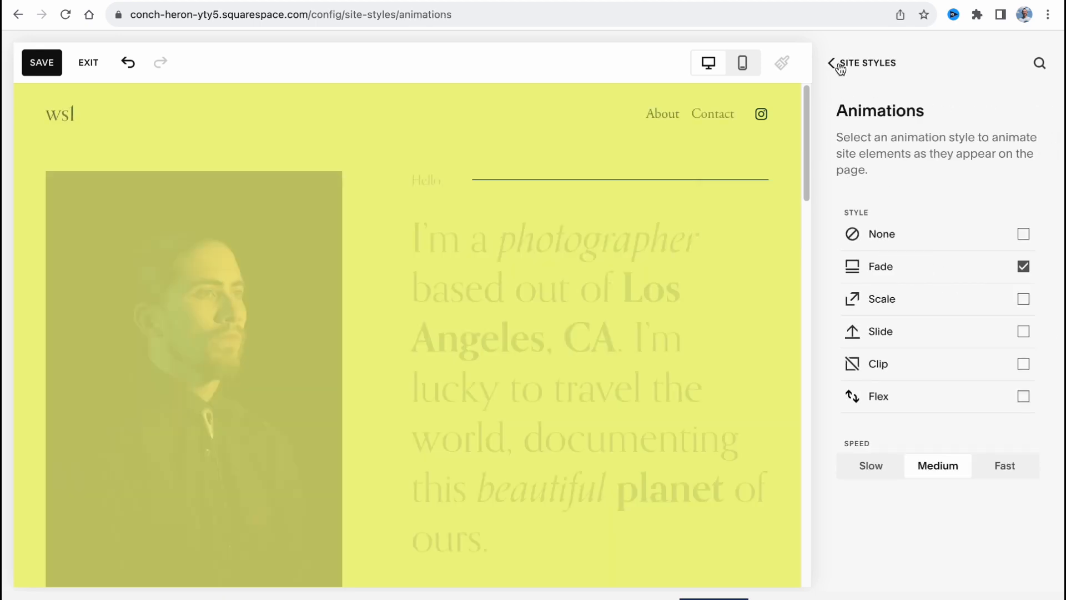
left_click(832, 63)
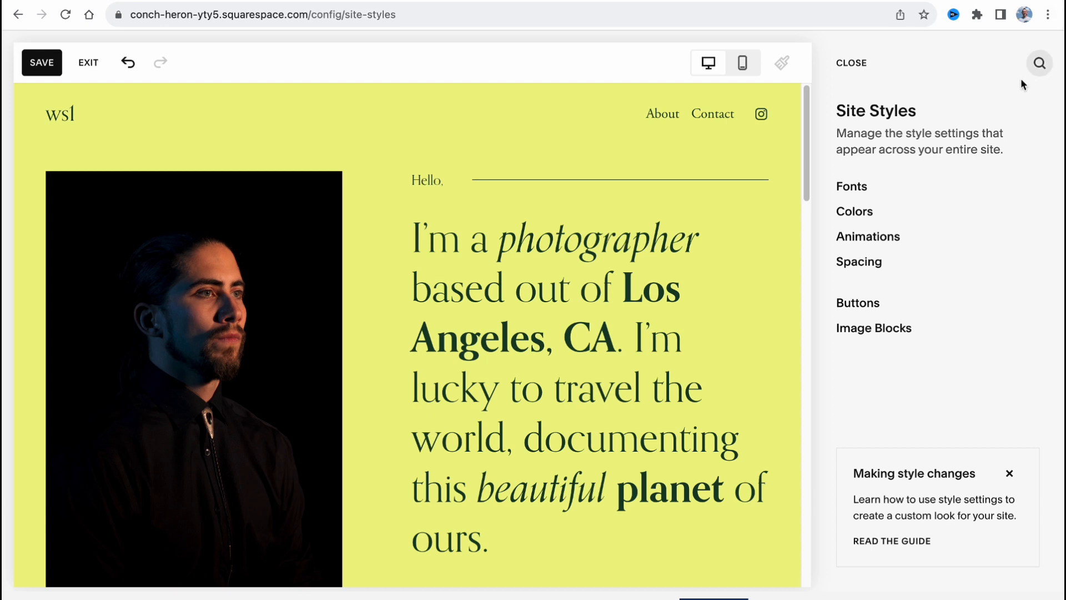
Reduce the site margin in the spacing settings and save the site style changes
left_click(876, 263)
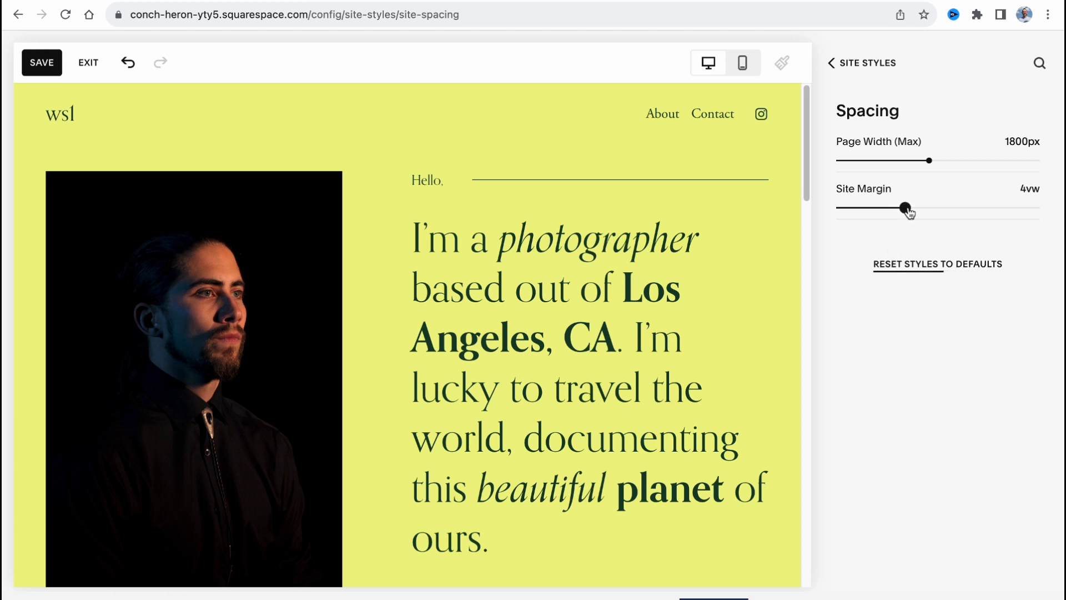
left_click_drag(906, 209, 872, 207)
left_click(831, 63)
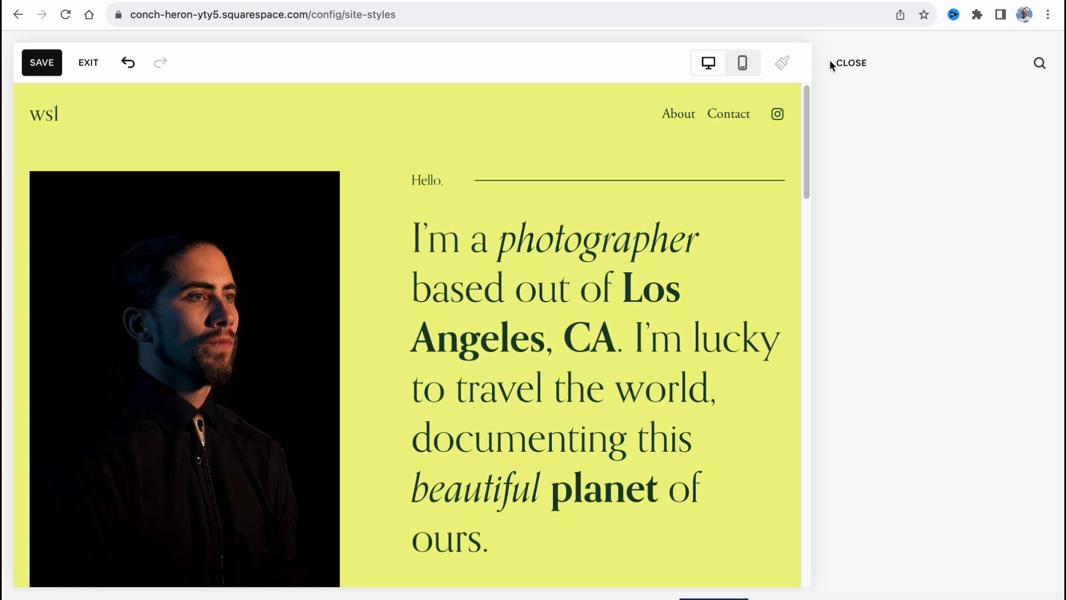
left_click(30, 61)
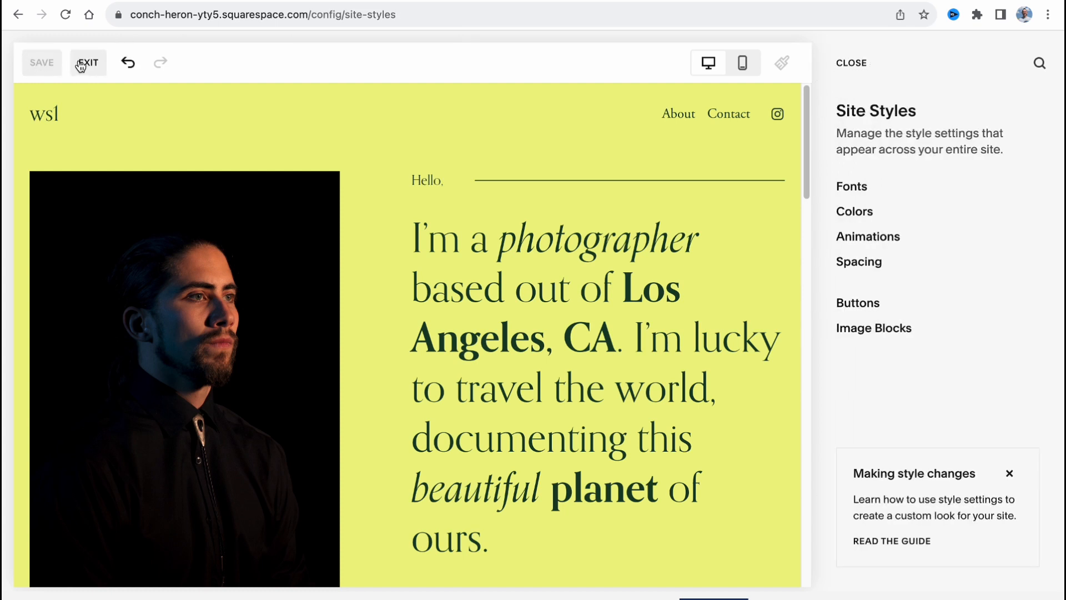
Close the Site Styles and exit the page editor, discarding the unsaved changes
left_click(846, 60)
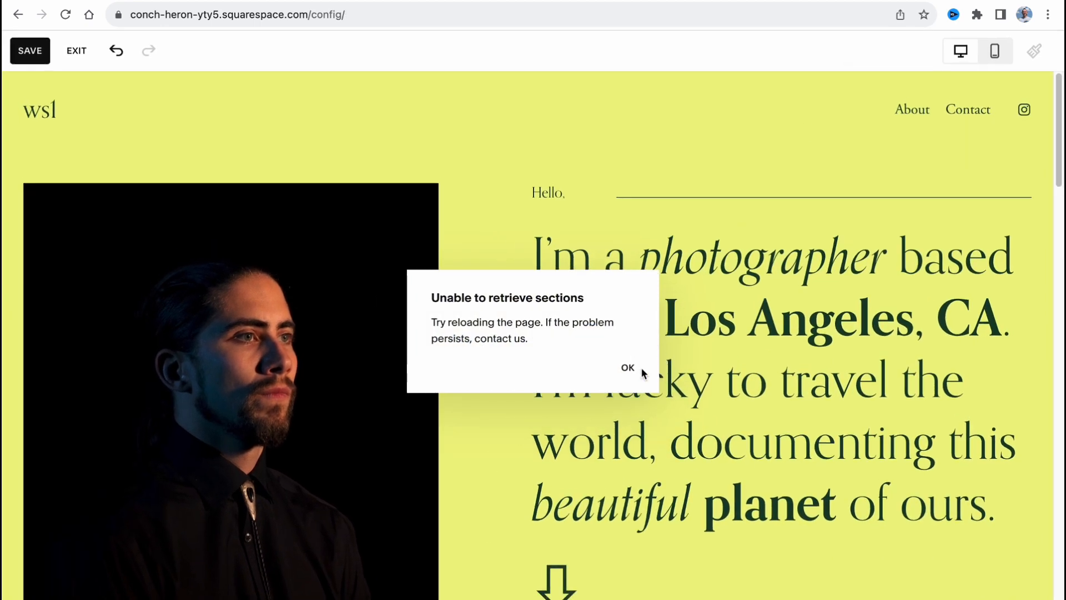
left_click(628, 367)
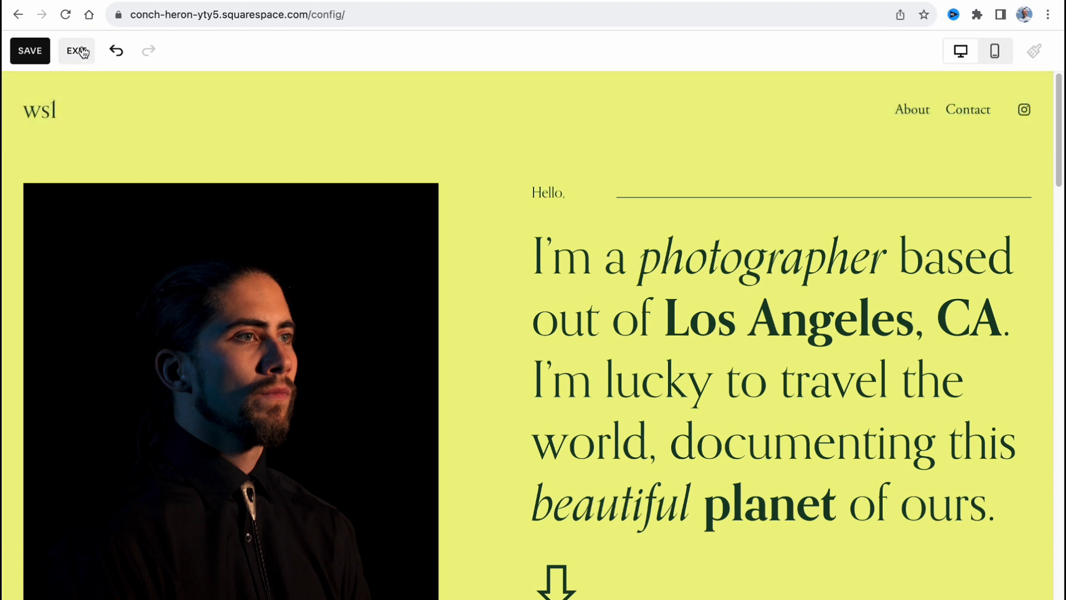
left_click(76, 51)
left_click(276, 164)
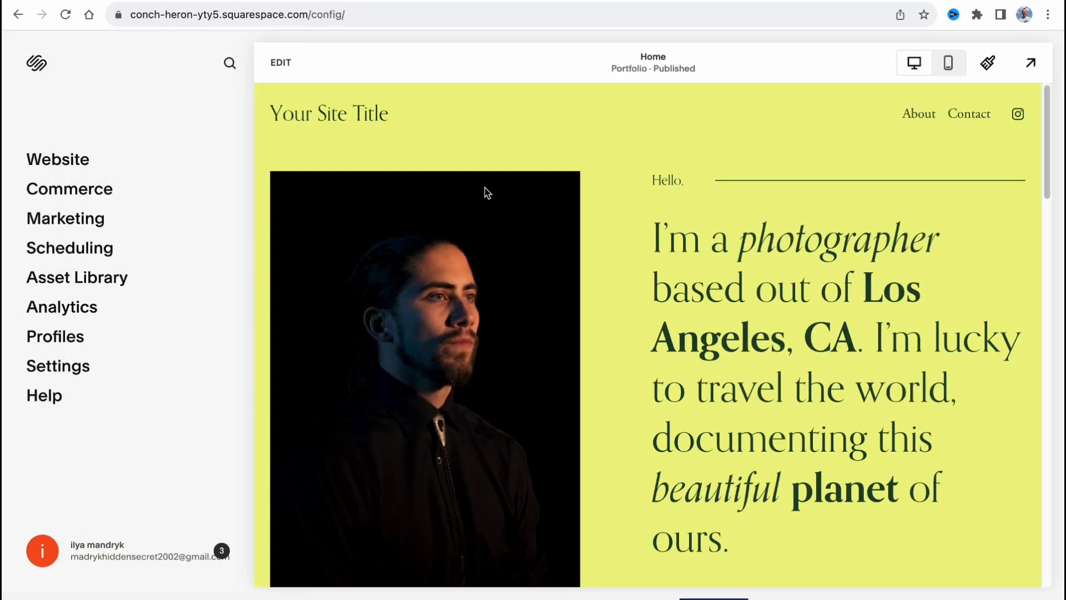
Reopen the home page for editing
left_click(284, 60)
left_click(280, 72)
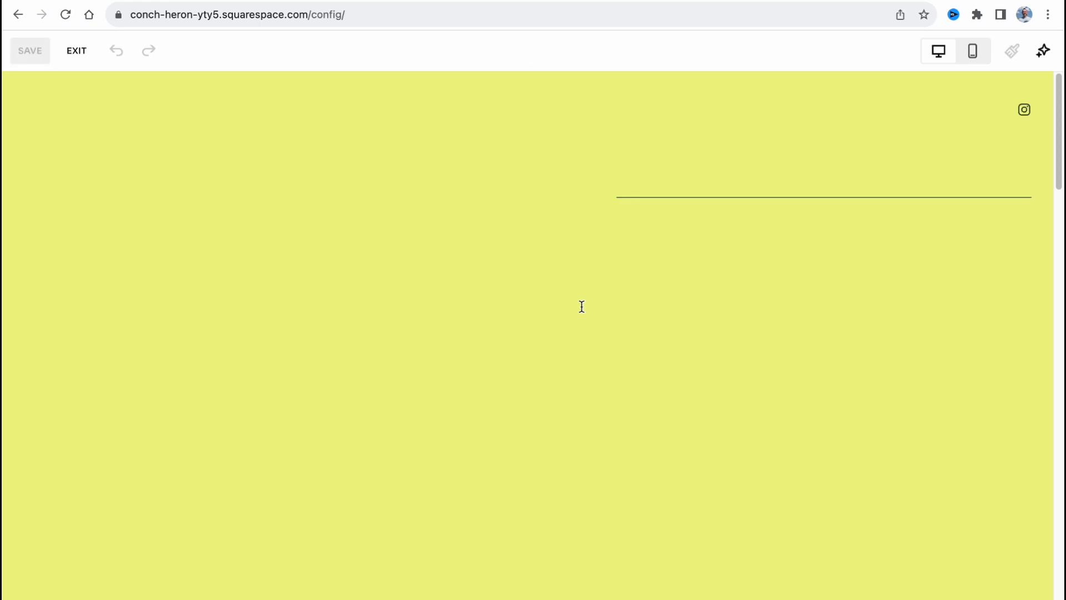
scroll(505, 288, "down", 2)
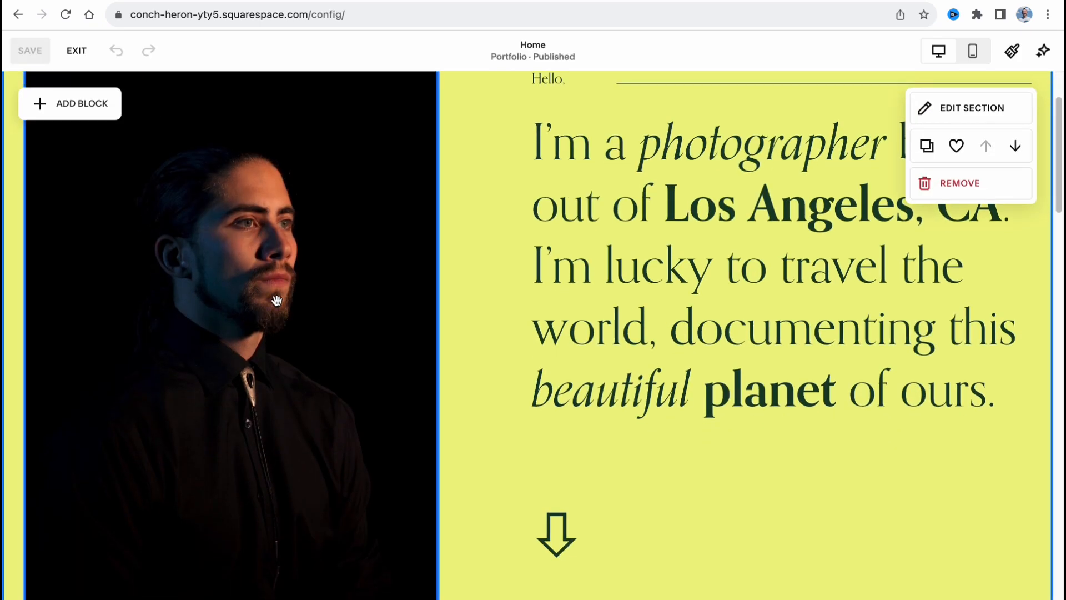
Open the portrait image's settings and review its content and design options, including the individual corner radii
left_click(278, 299)
scroll(264, 297, "up", 2)
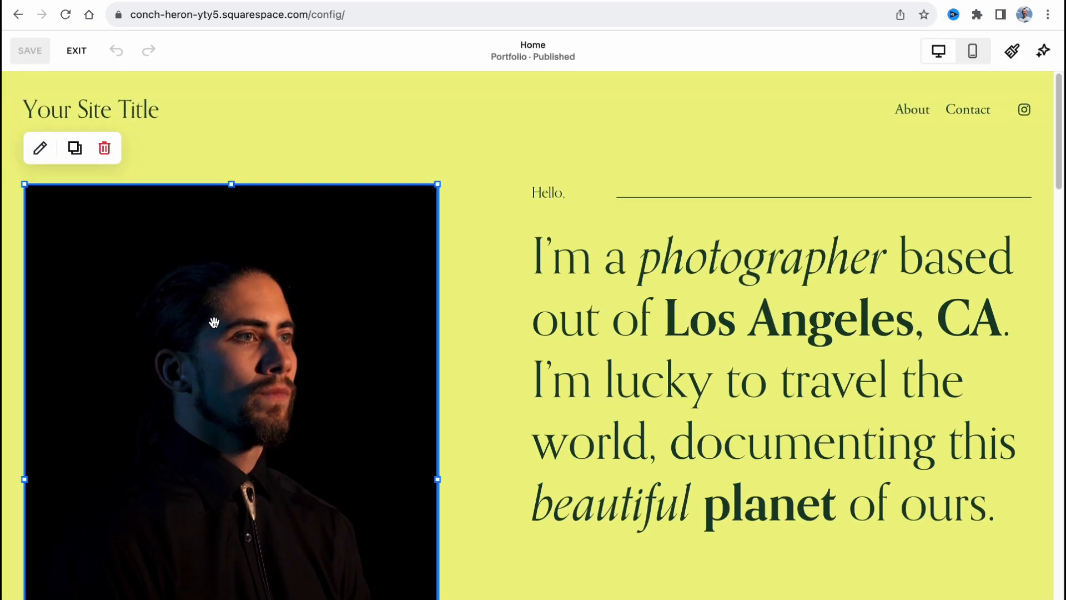
left_click(35, 155)
scroll(360, 363, "down", 2)
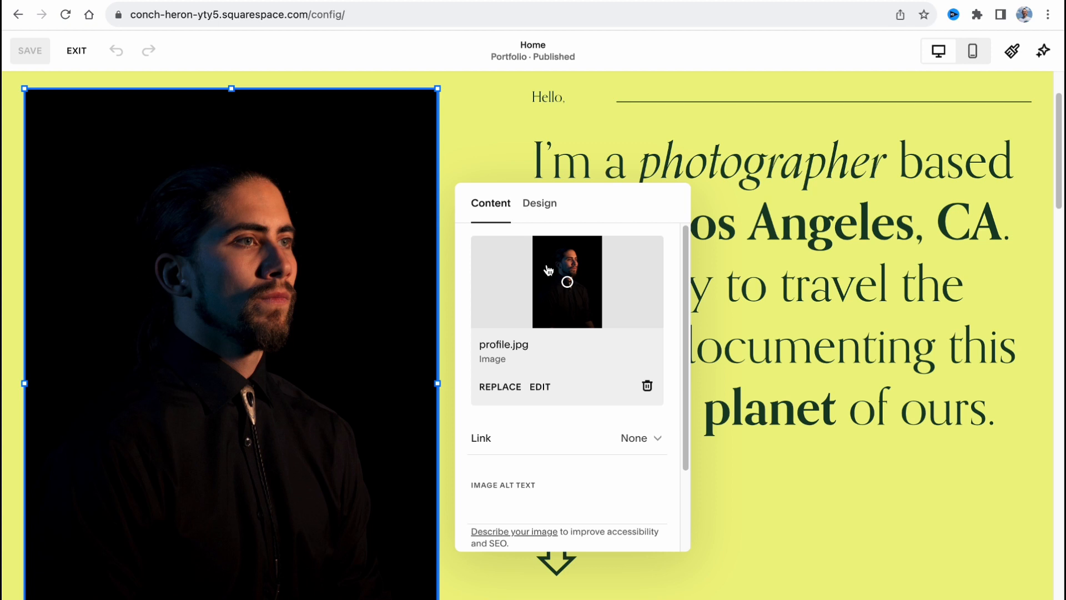
left_click(539, 203)
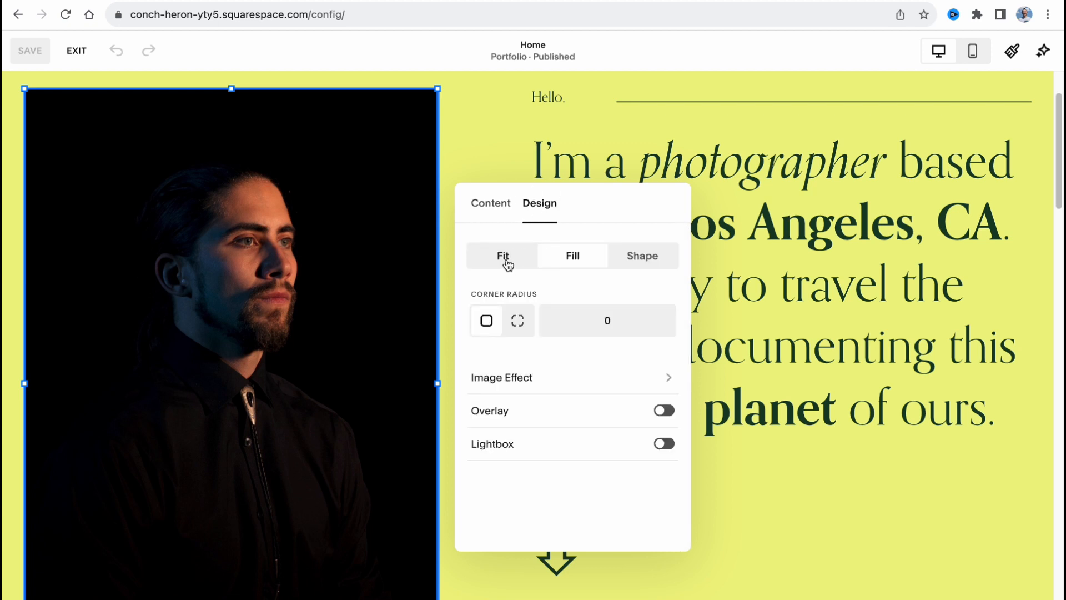
left_click(517, 320)
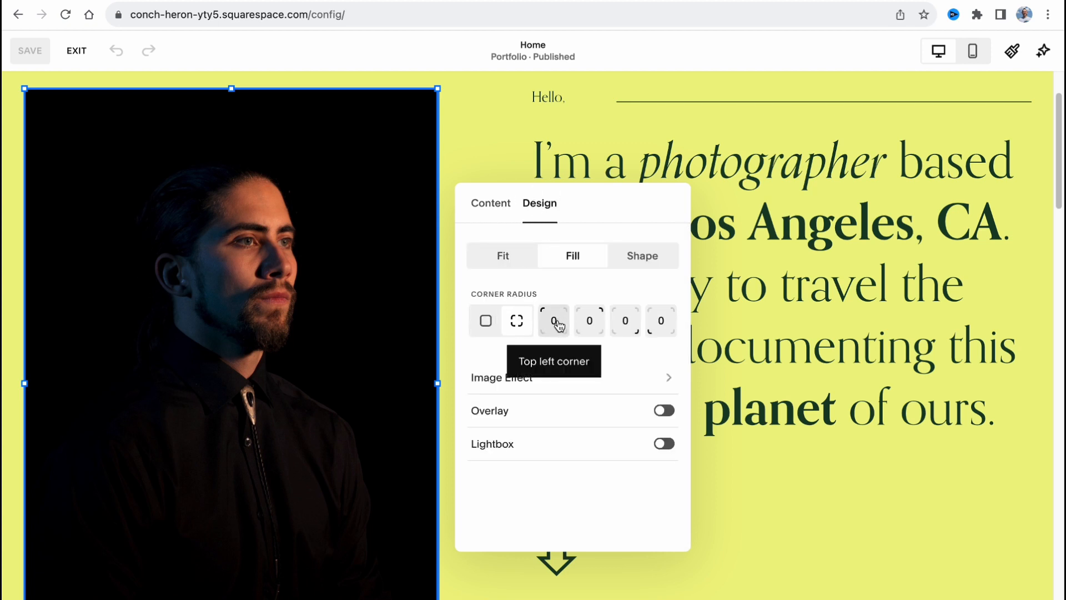
left_click(505, 142)
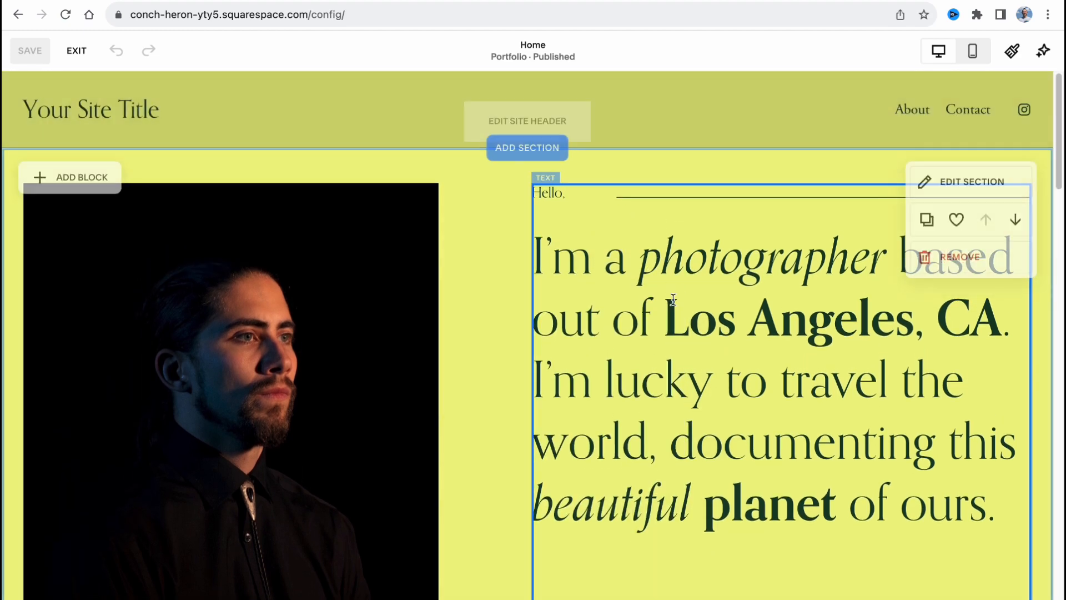
Delete the whole "I'm a photographer based out of Los Angeles, CA" heading paragraph beside the portrait and deselect the text block
left_click(661, 316)
scroll(686, 356, "down", 7)
scroll(686, 356, "up", 7)
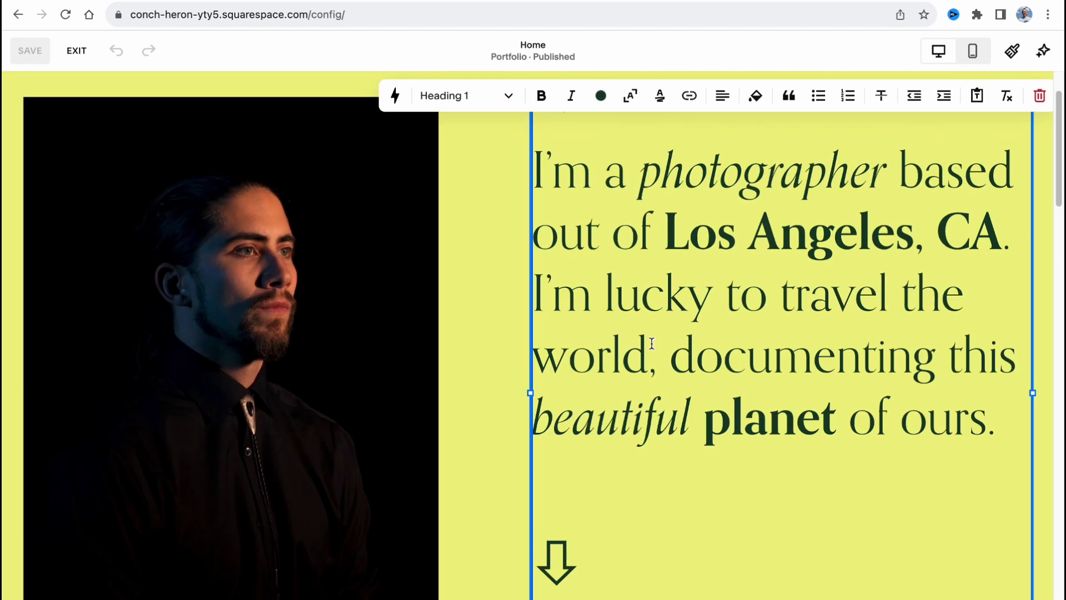
left_click_drag(997, 502, 480, 192)
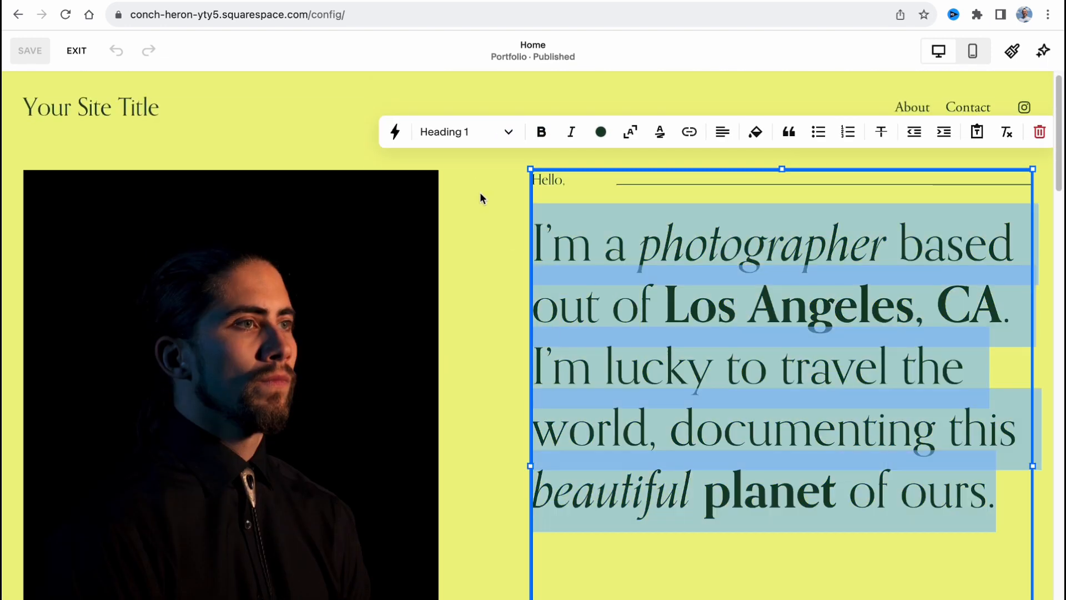
key("BackSpace")
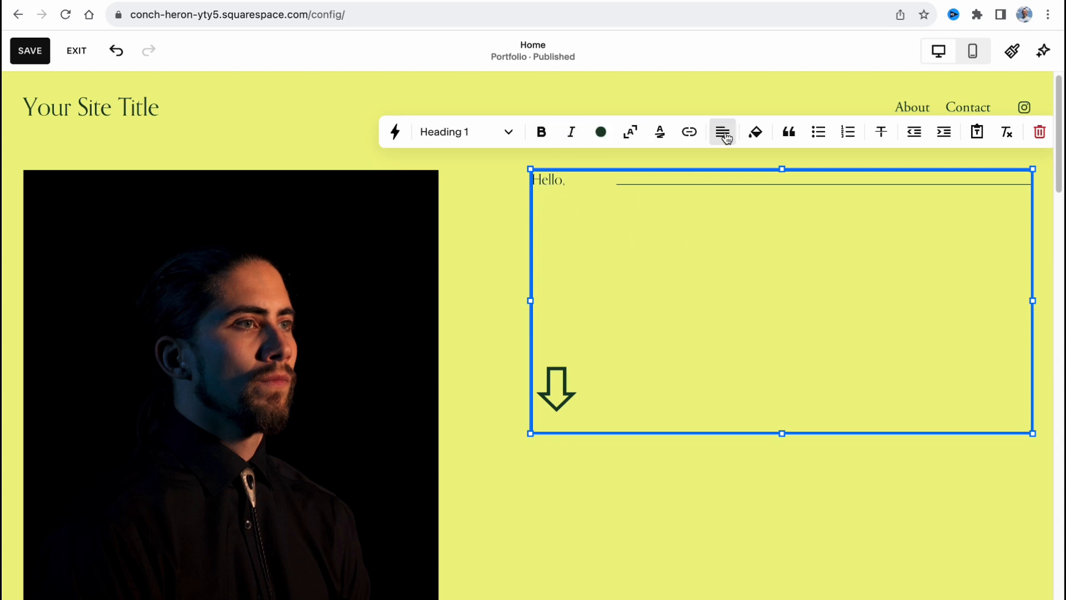
left_click(502, 131)
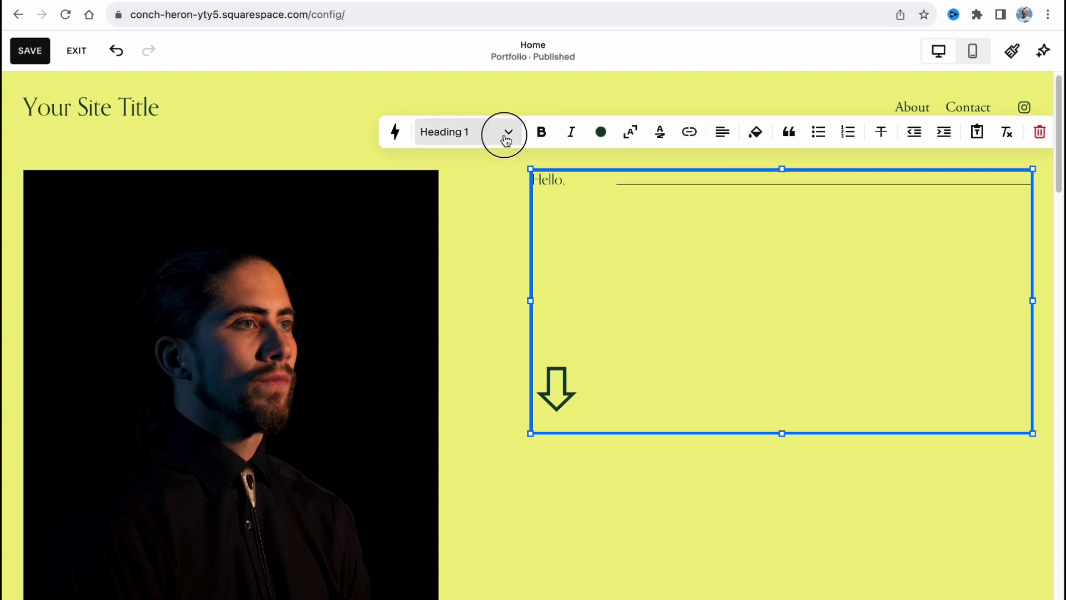
left_click(333, 133)
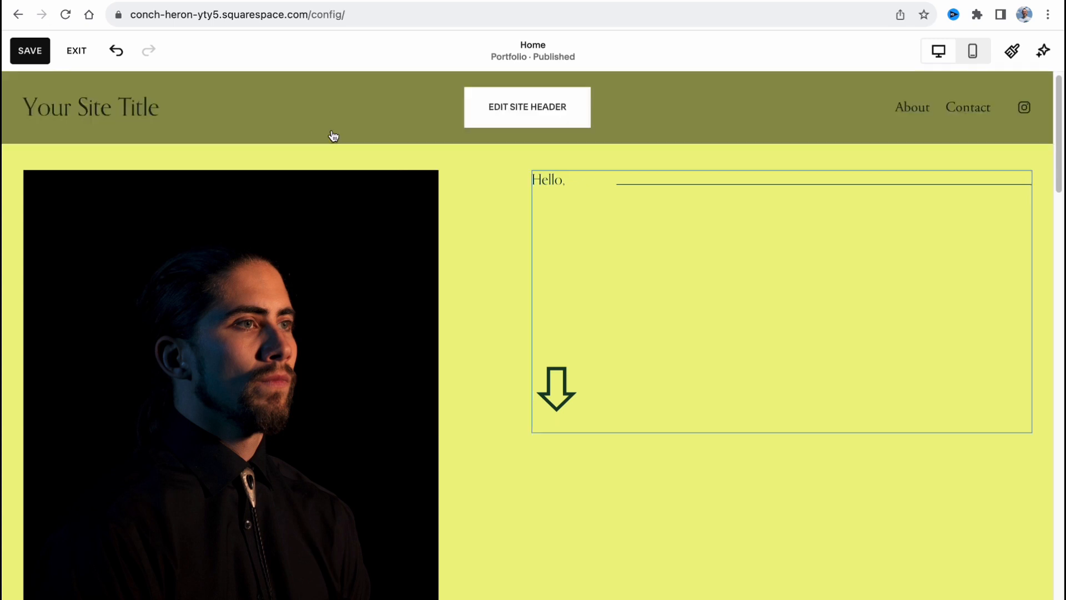
Look through the home page's Recent Work portfolio section and view its section format settings
scroll(527, 300, "down", 3)
scroll(530, 308, "down", 10)
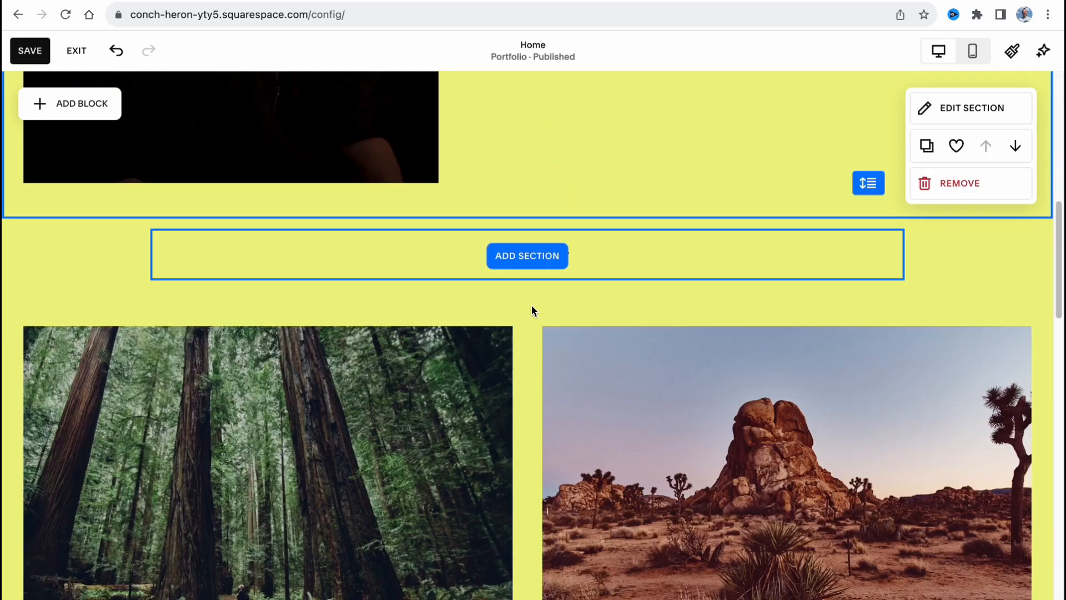
scroll(572, 376, "down", 3)
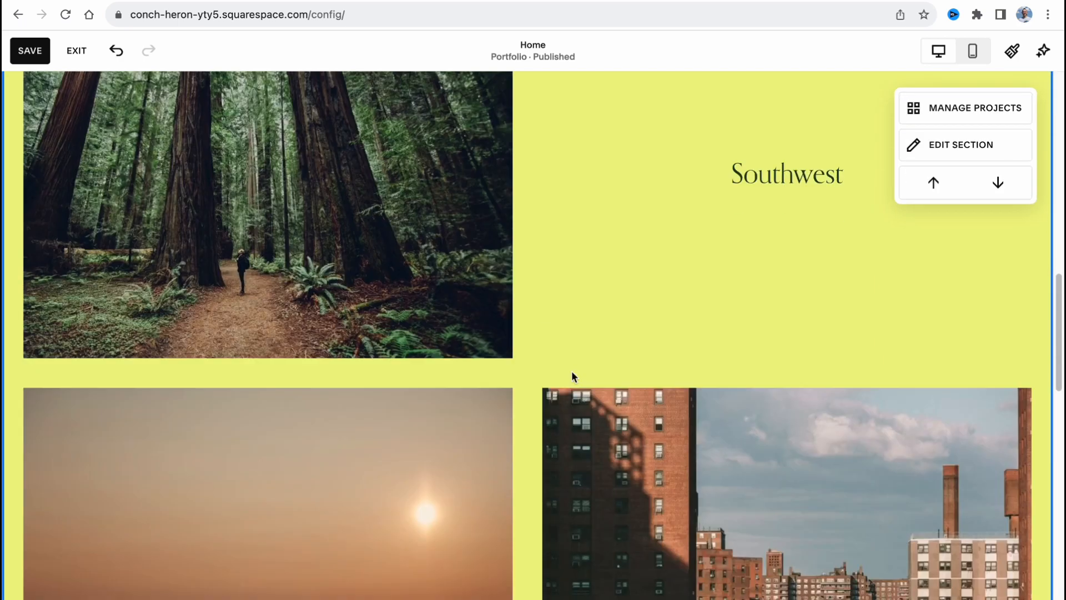
scroll(614, 507, "up", 5)
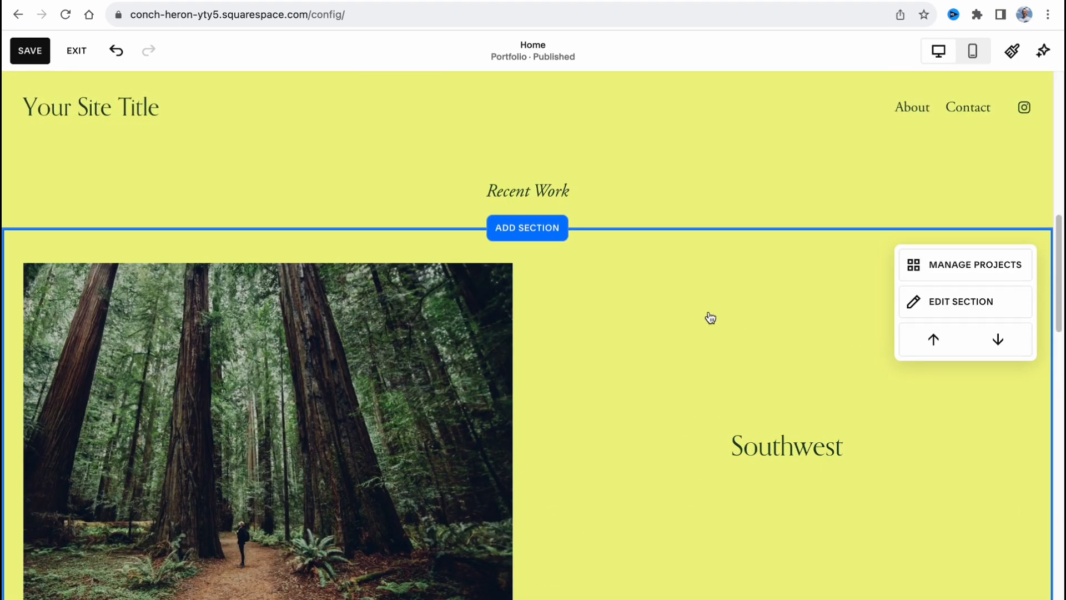
scroll(757, 328, "down", 3)
scroll(636, 333, "up", 1)
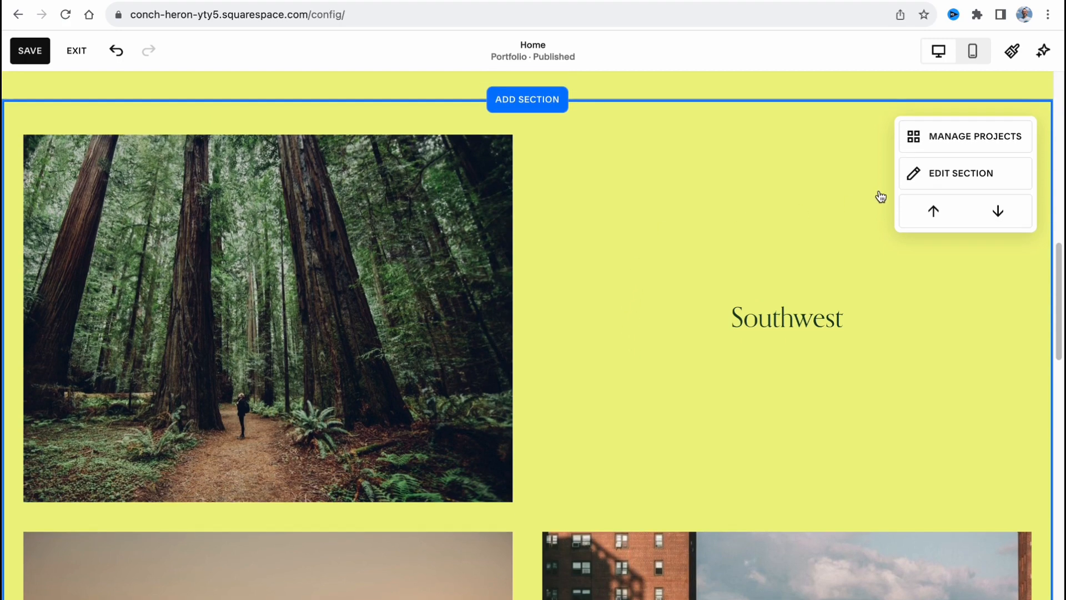
left_click(921, 176)
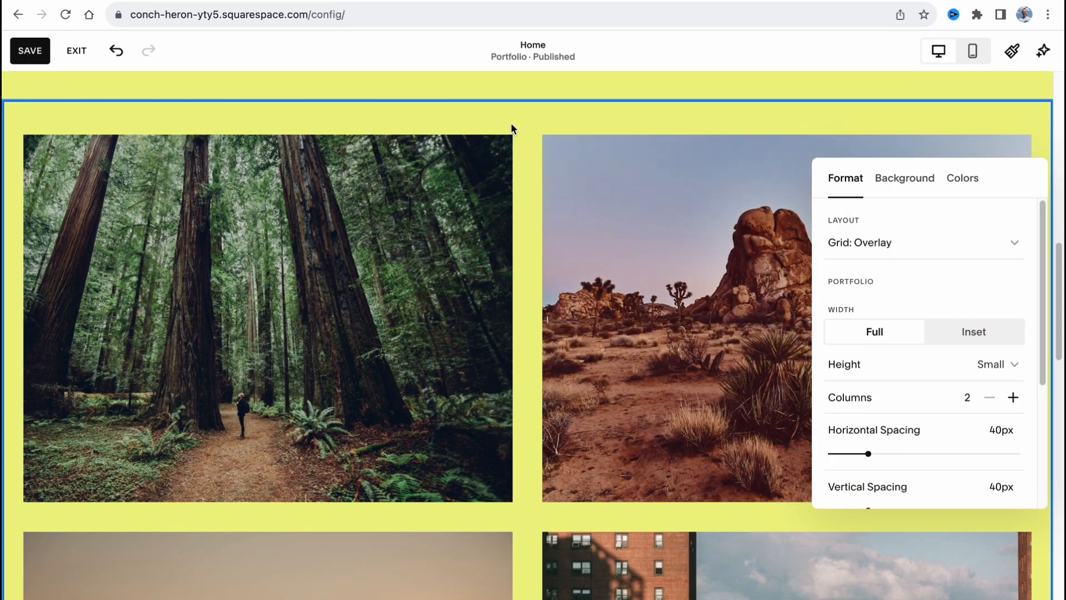
left_click(513, 127)
scroll(522, 333, "down", 5)
left_click(964, 119)
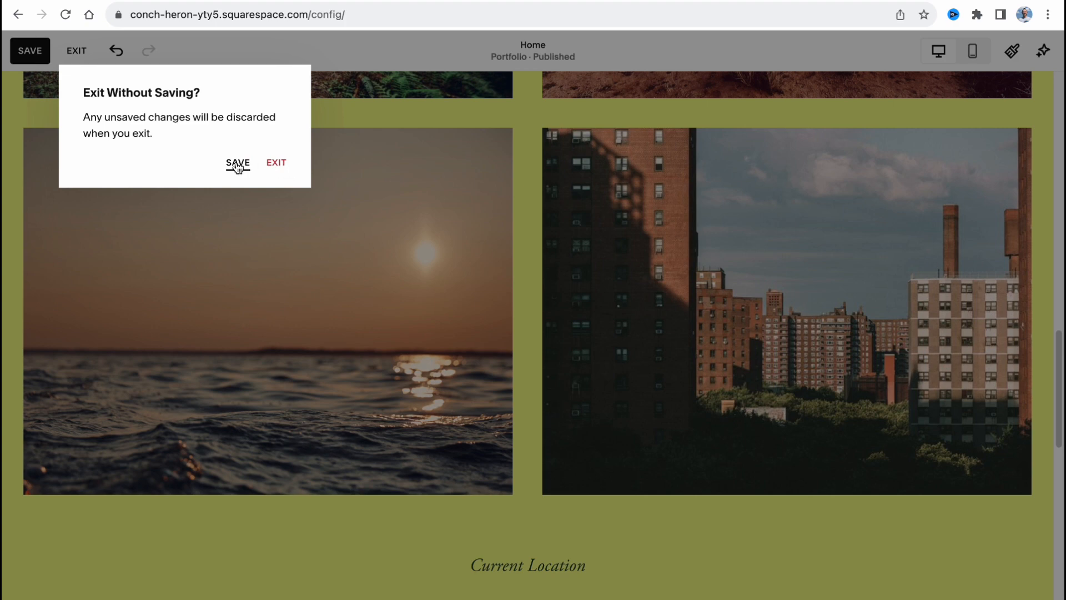
Save the pending home page changes while exiting the editor and reopen the home page for editing
left_click(239, 163)
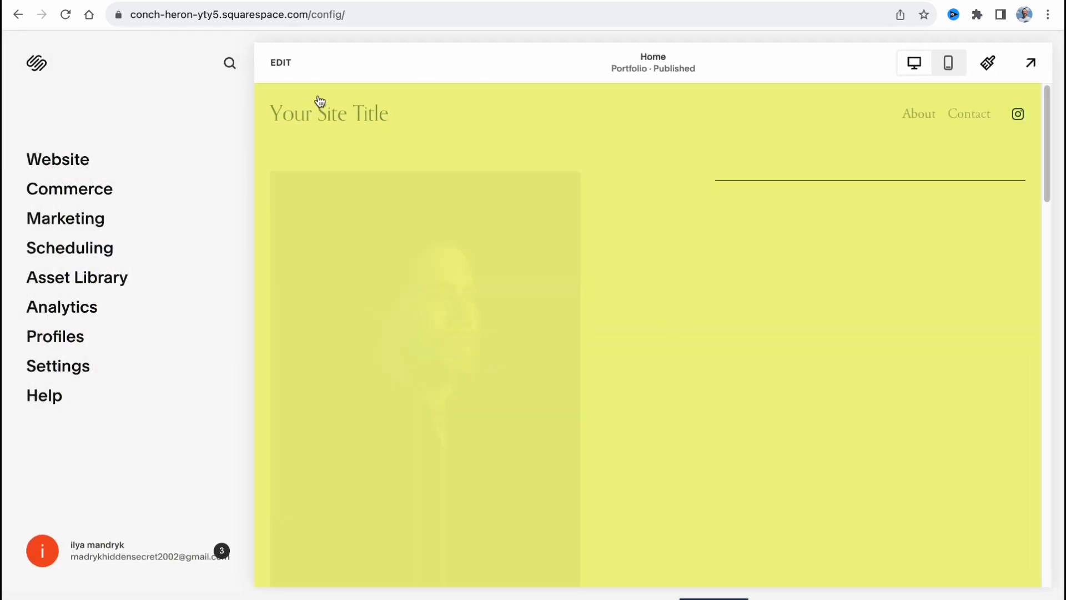
left_click(280, 62)
Remove the Current Location section with the Marfa, Texas map from the home page and confirm the removal
scroll(580, 359, "down", 10)
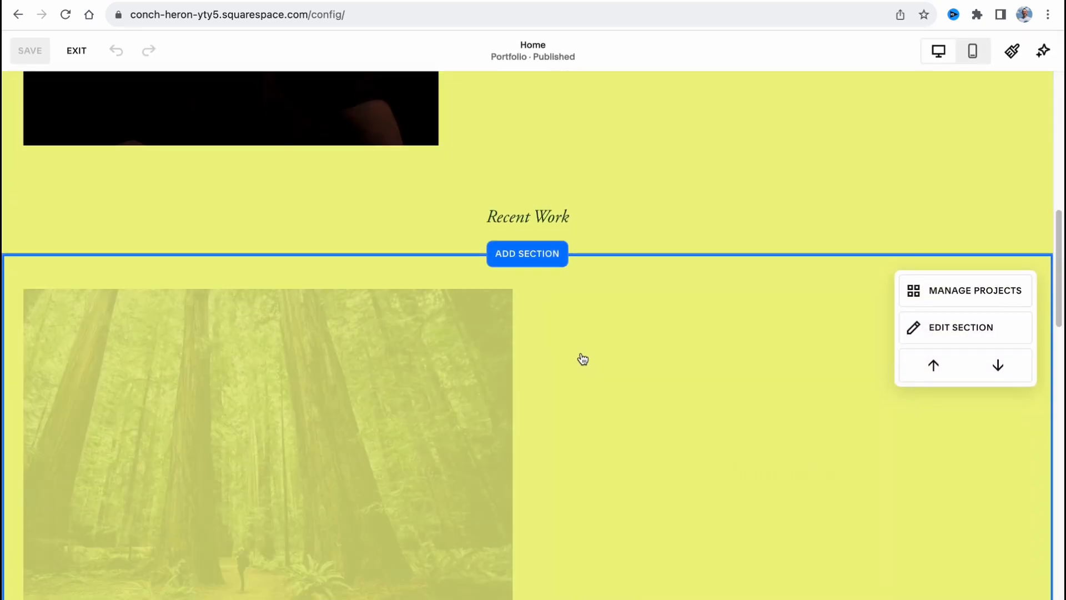
scroll(583, 359, "down", 15)
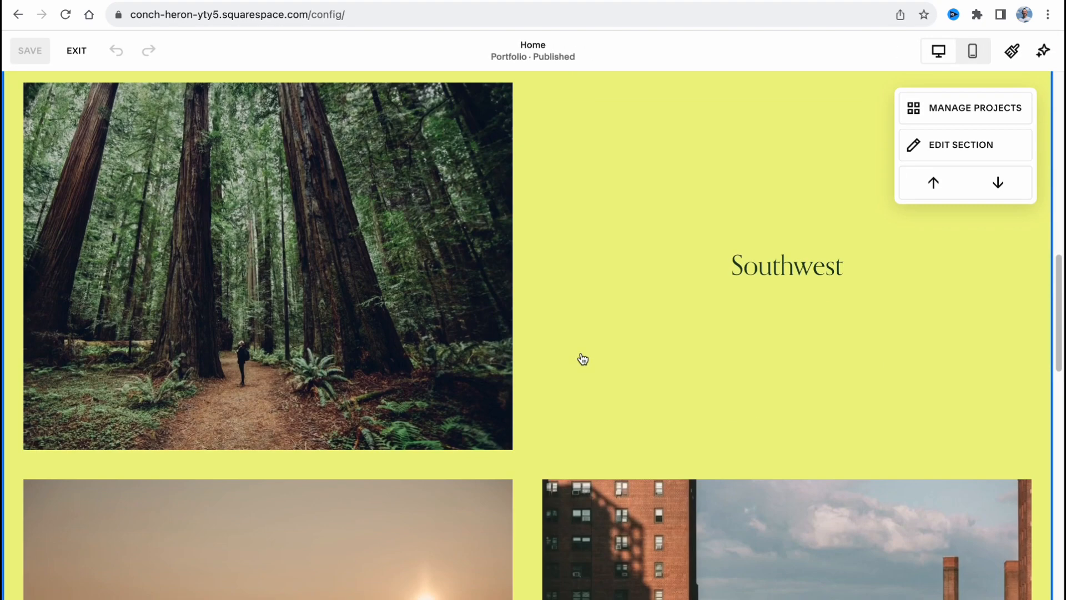
scroll(577, 350, "down", 9)
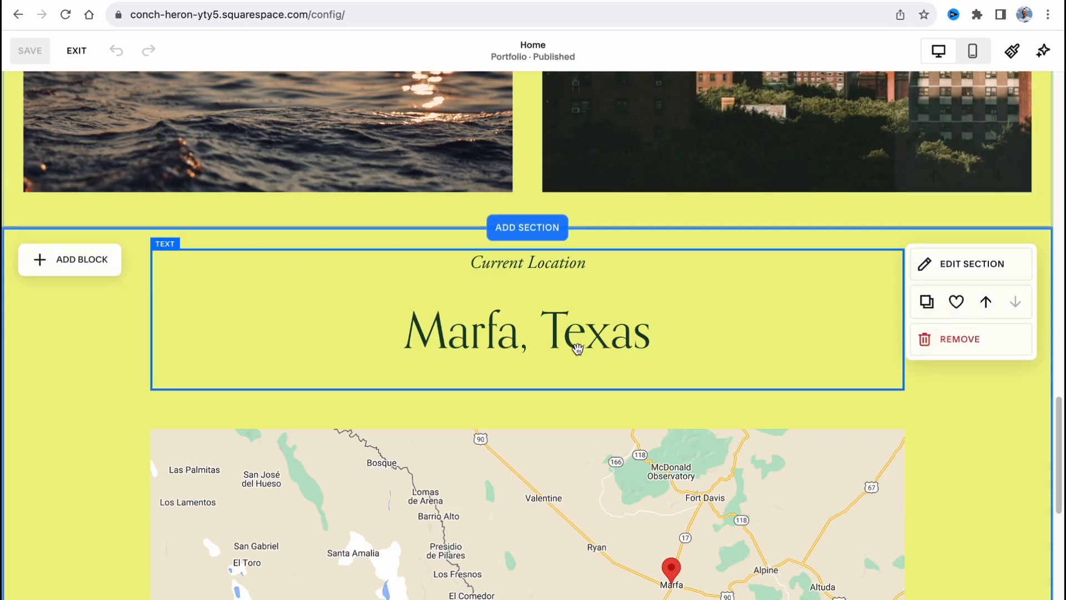
scroll(454, 139, "up", 1)
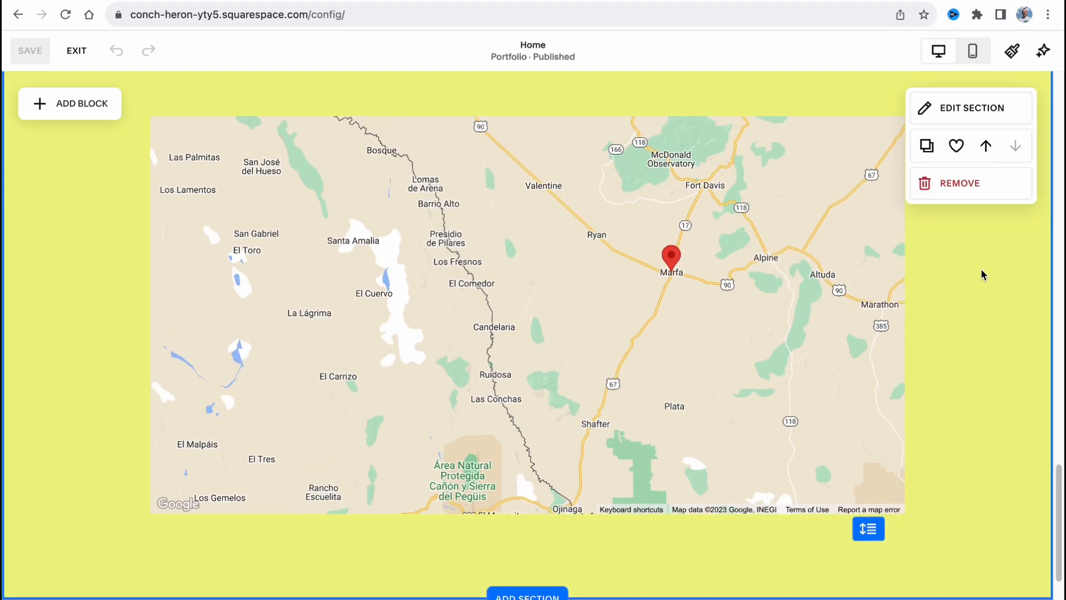
left_click(975, 189)
left_click(628, 374)
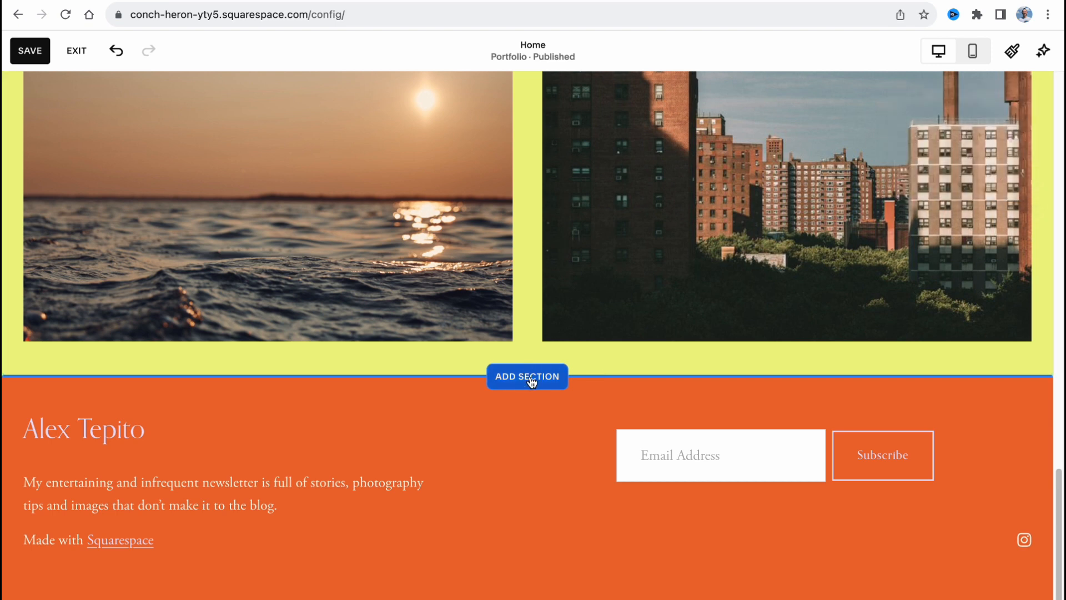
Add the People section "Meet the Team" with six round portraits between the portfolio section and the footer
left_click(535, 379)
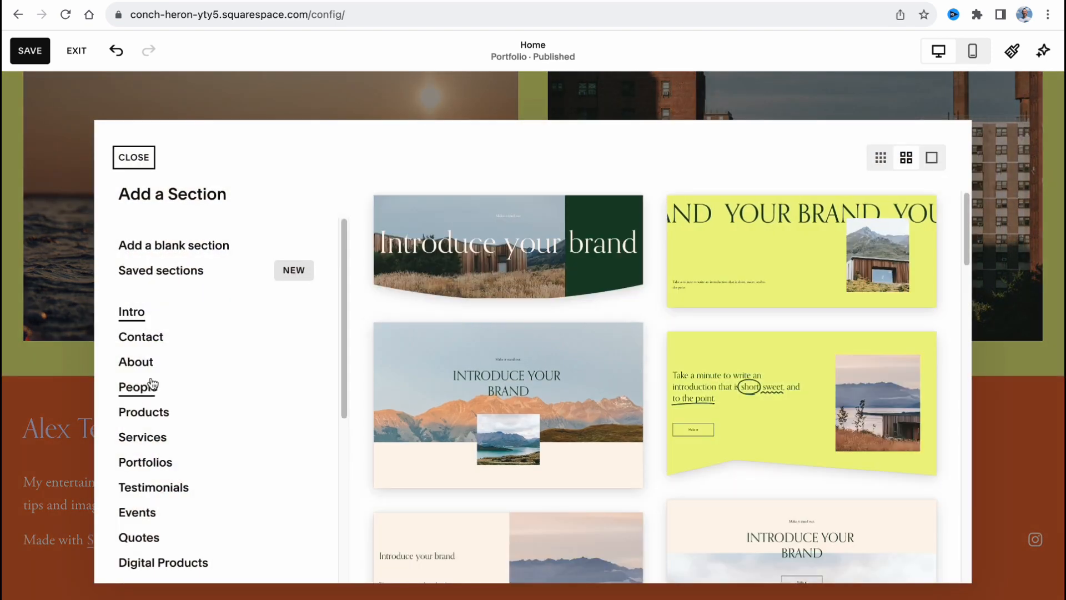
left_click(139, 387)
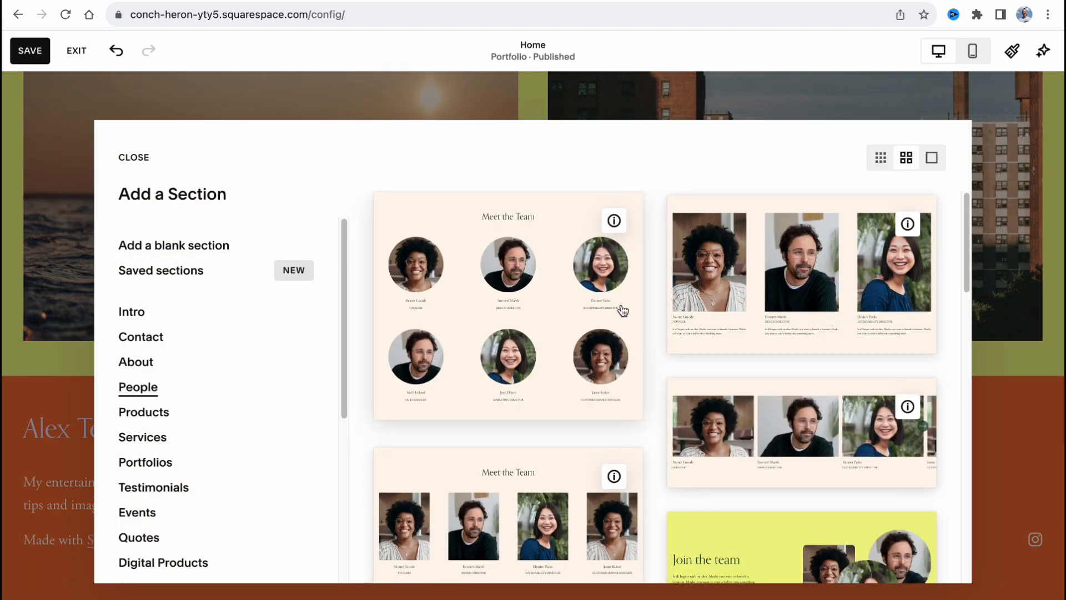
left_click(558, 309)
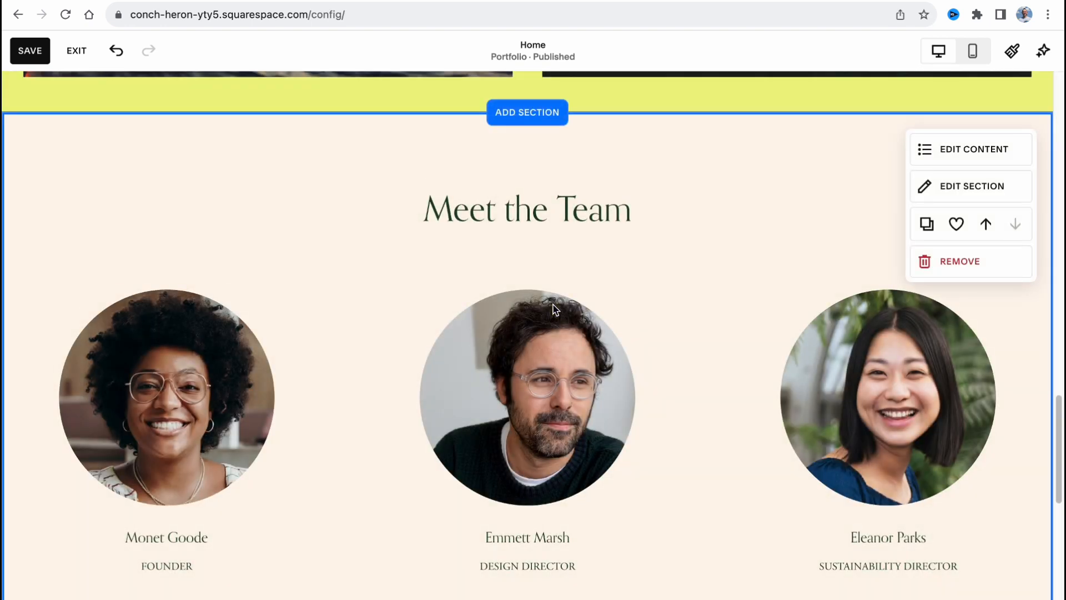
Review the Meet the Team section's content items and its element visibility options, and close its settings
scroll(550, 306, "down", 6)
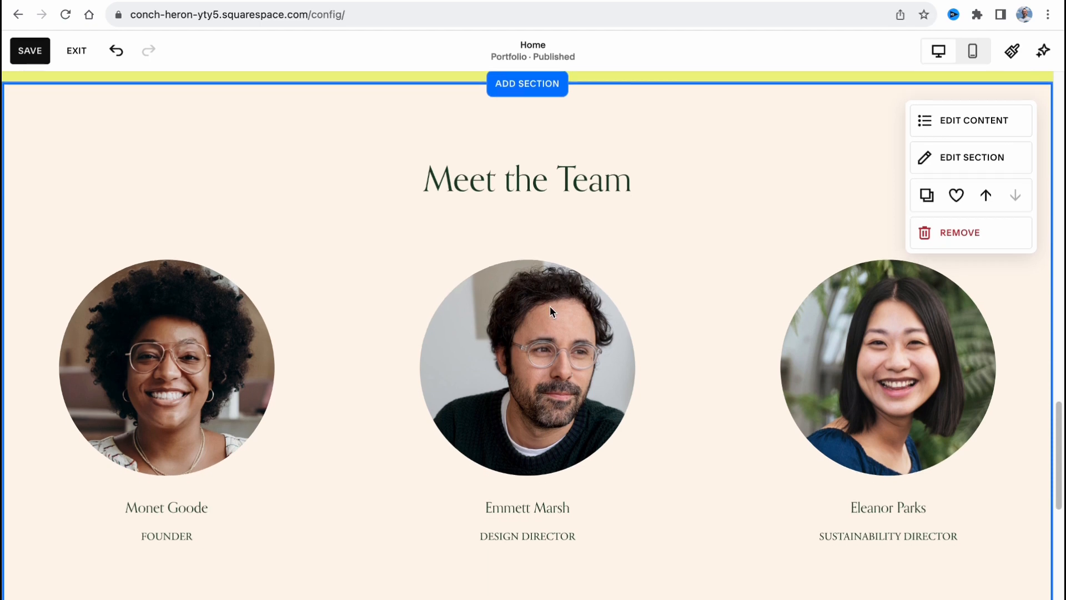
scroll(531, 300, "up", 5)
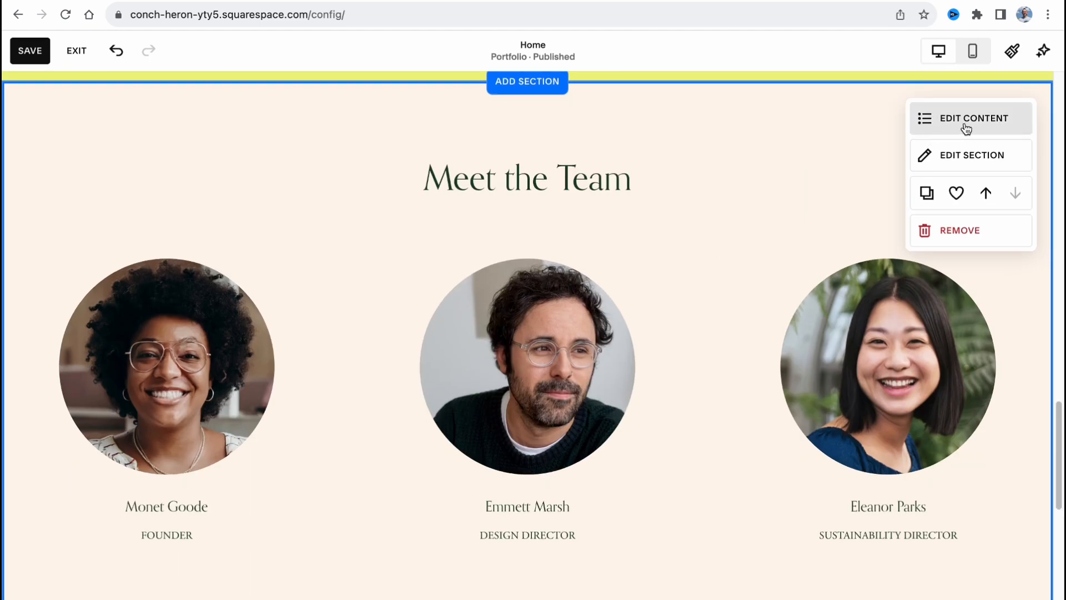
left_click(966, 127)
left_click(905, 160)
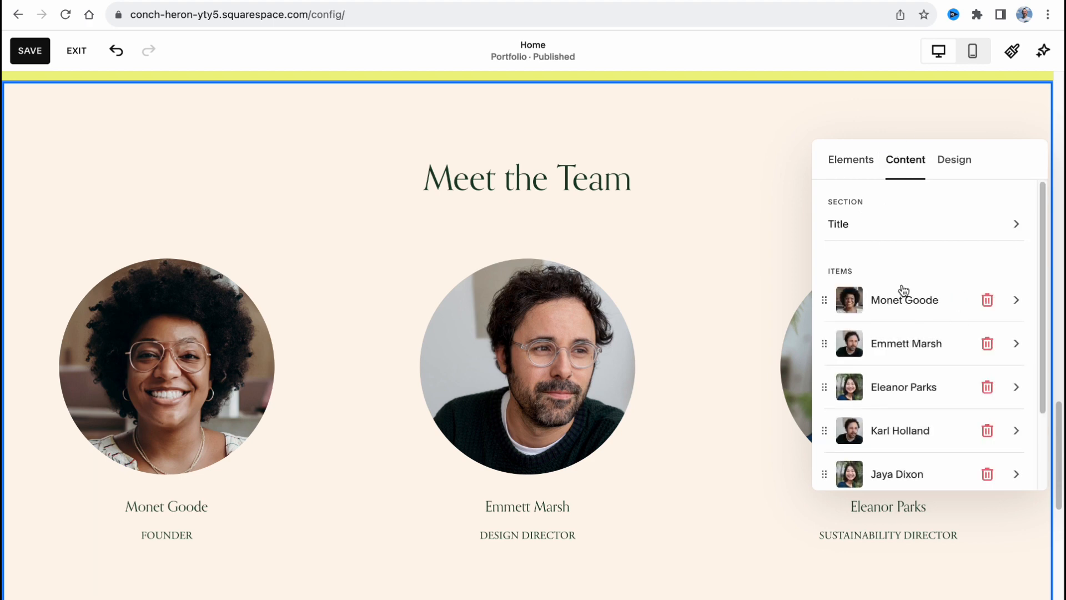
left_click(849, 159)
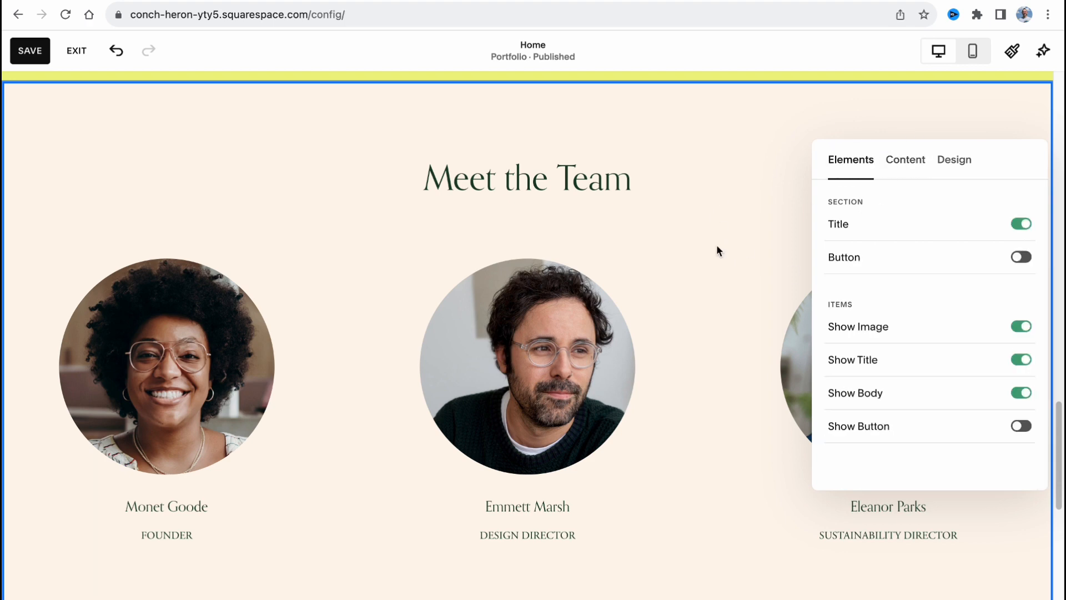
left_click(722, 250)
Check the rest of the team section, save the home page and exit the page editor
scroll(661, 340, "down", 3)
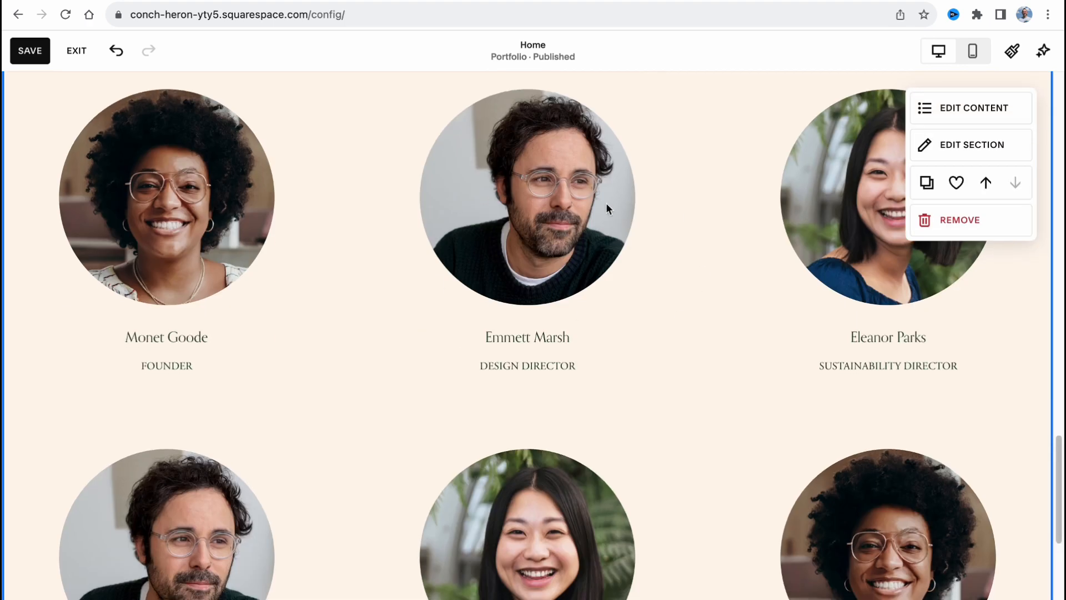
scroll(682, 266, "down", 8)
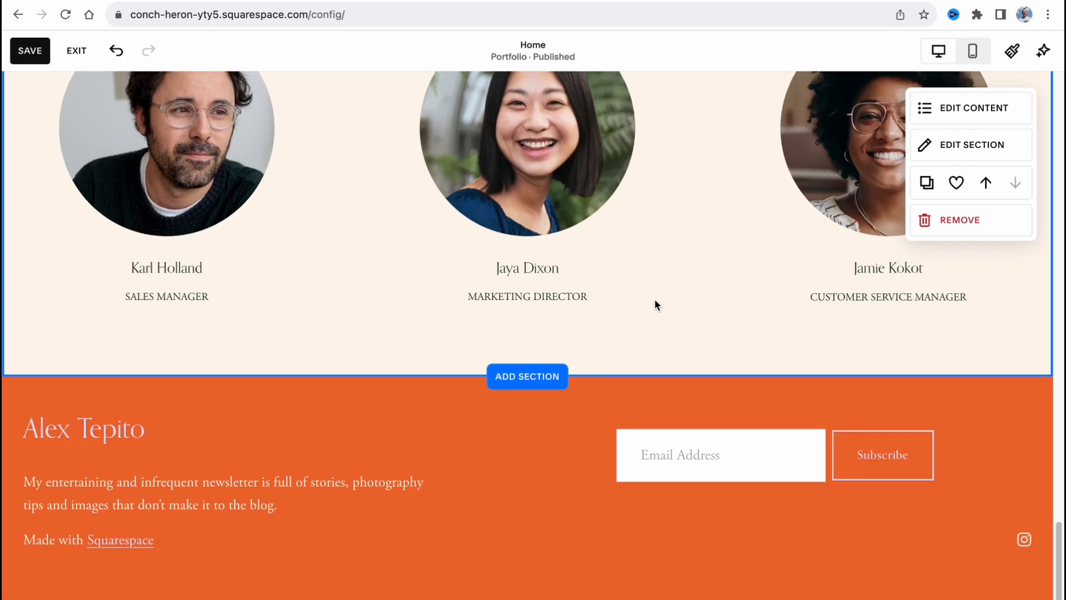
scroll(655, 301, "up", 10)
scroll(655, 305, "up", 15)
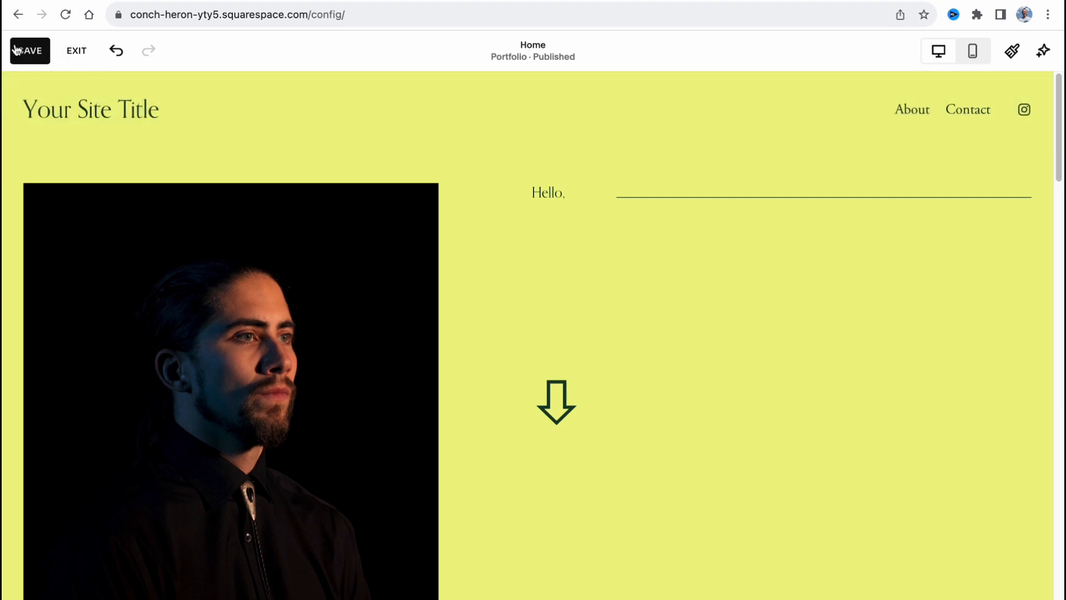
left_click(24, 50)
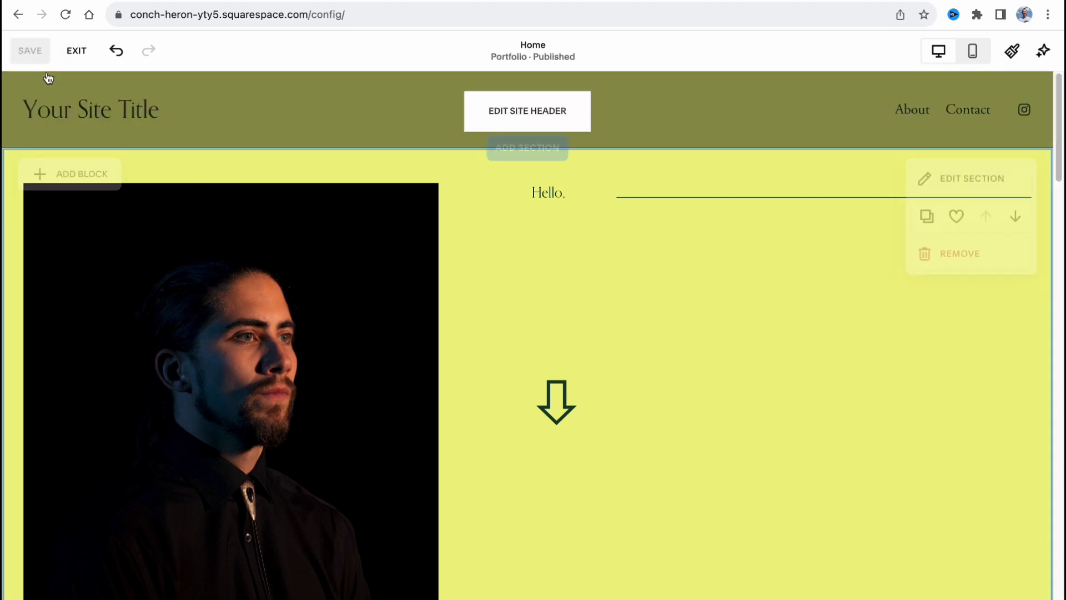
left_click(76, 52)
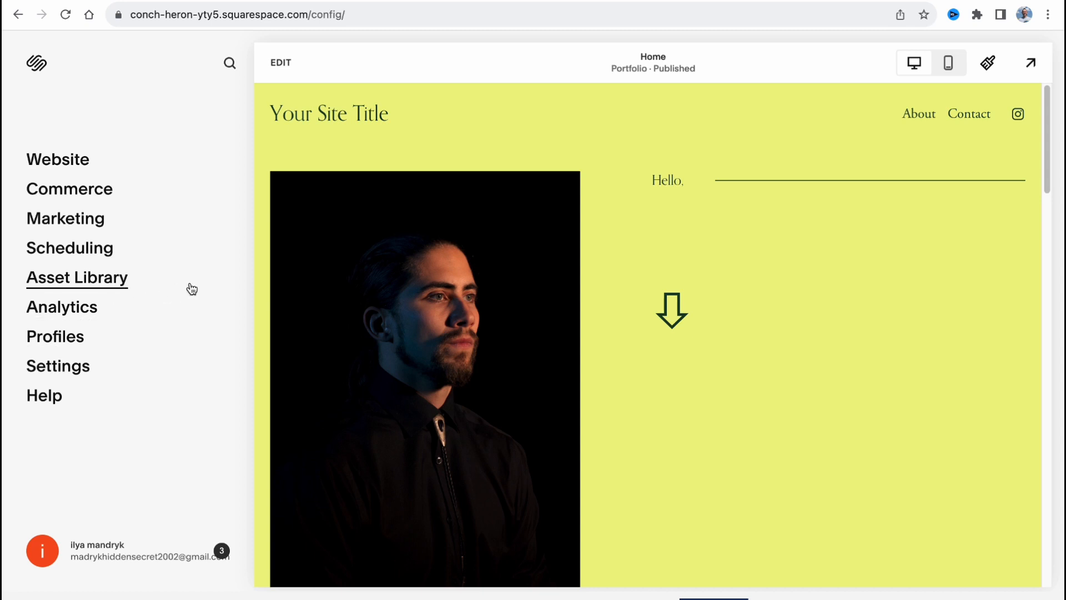
View the website's pages list, preview its main navigation pages and return to the main dashboard
left_click(45, 160)
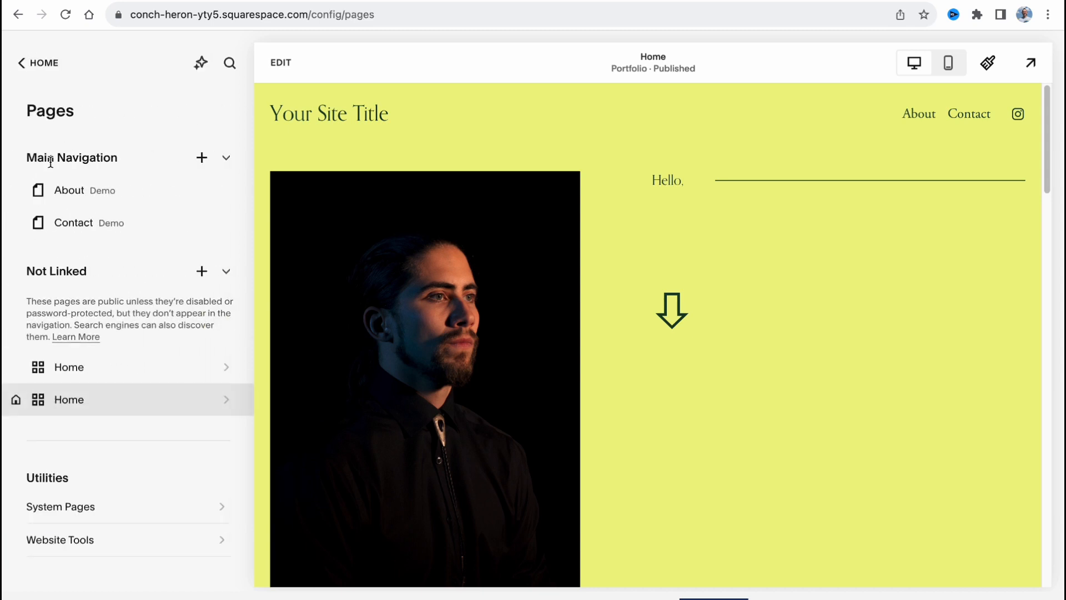
left_click(73, 196)
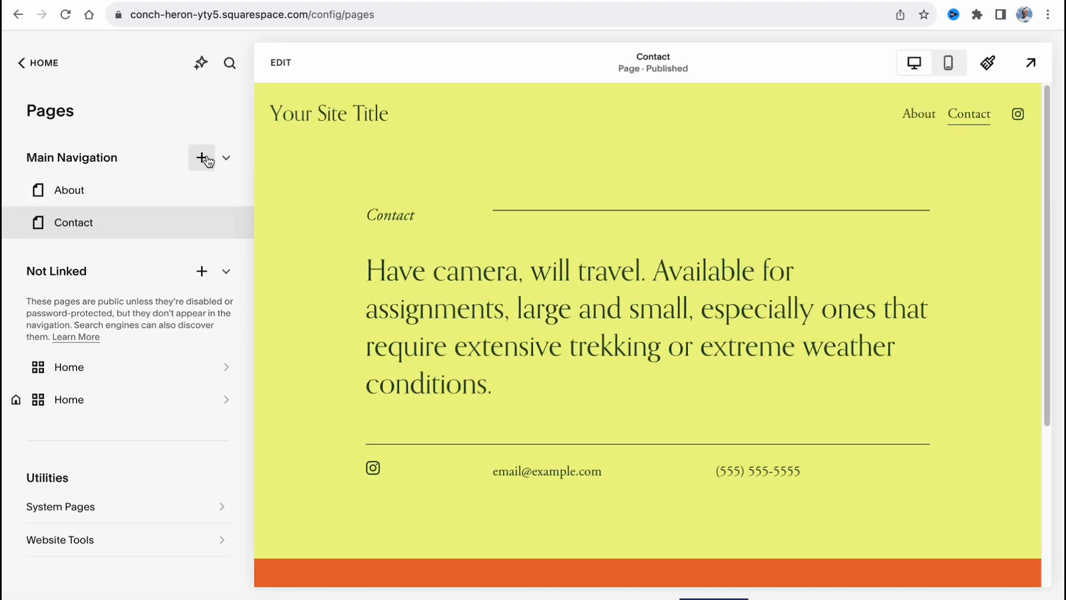
left_click(25, 69)
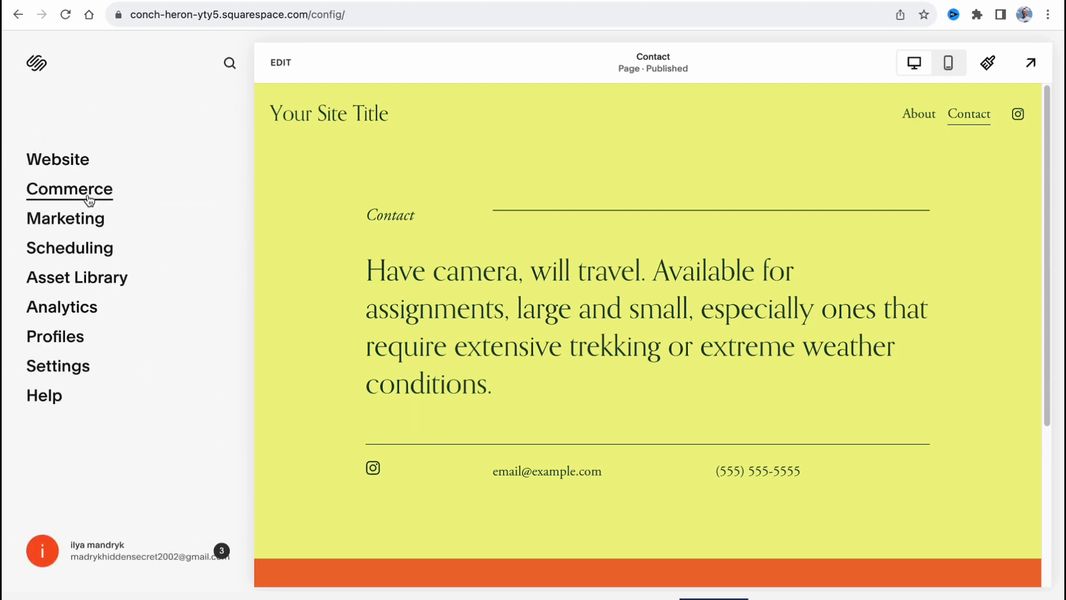
Review the marketing SEO appearance settings, including the SEO title format and site description, and return to the main dashboard
left_click(85, 219)
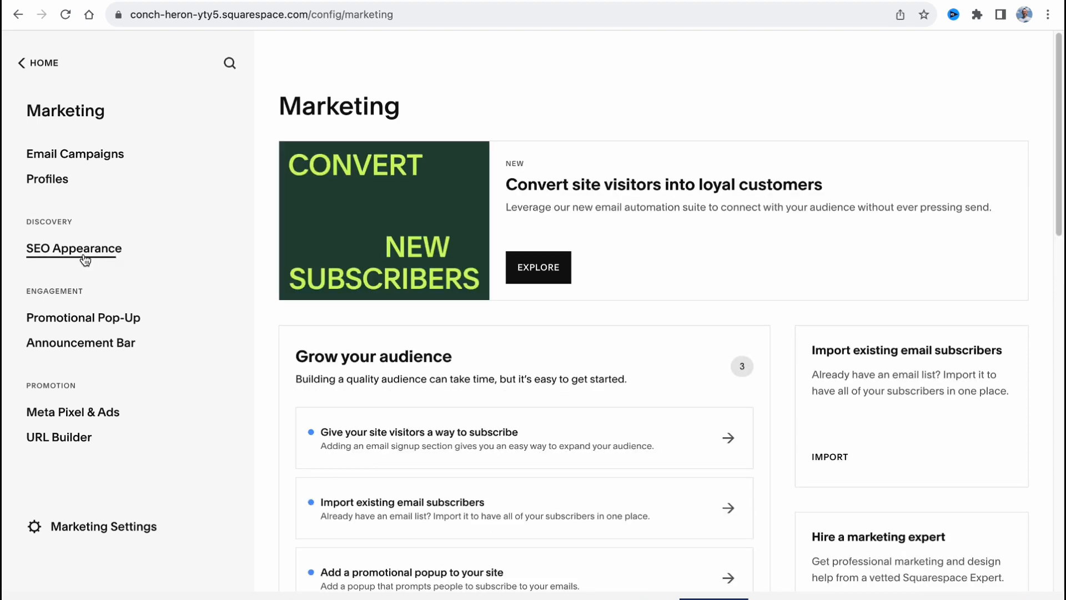
left_click(84, 259)
scroll(52, 398, "down", 2)
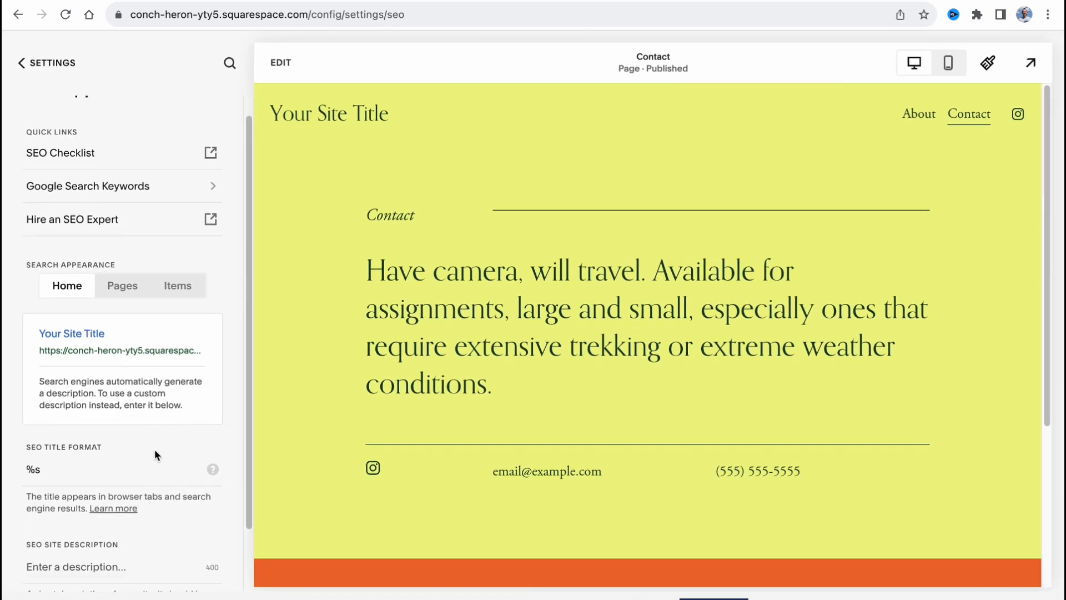
left_click(52, 397)
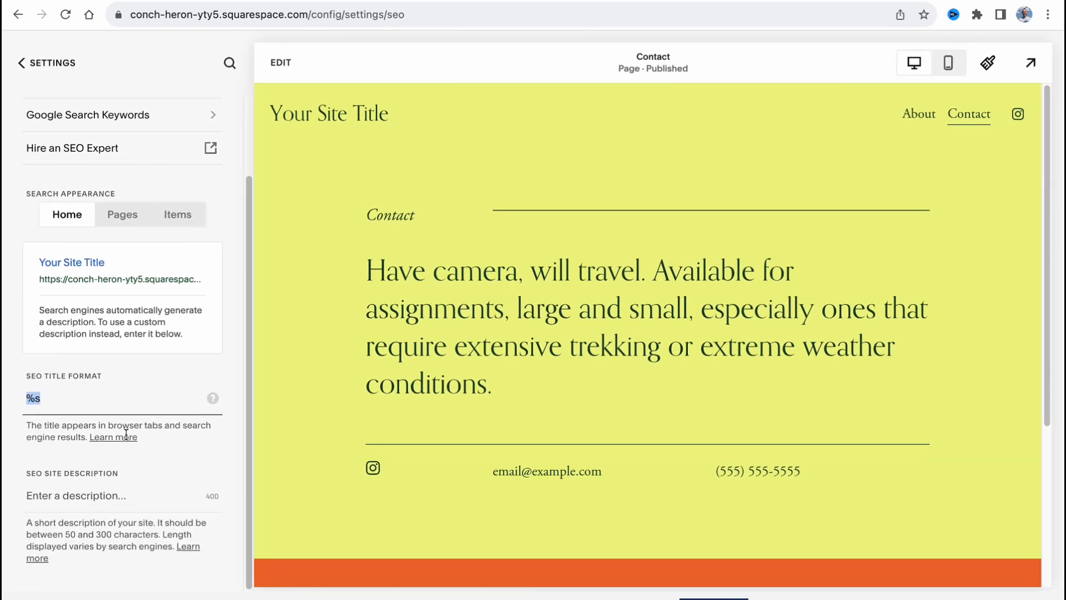
left_click(31, 492)
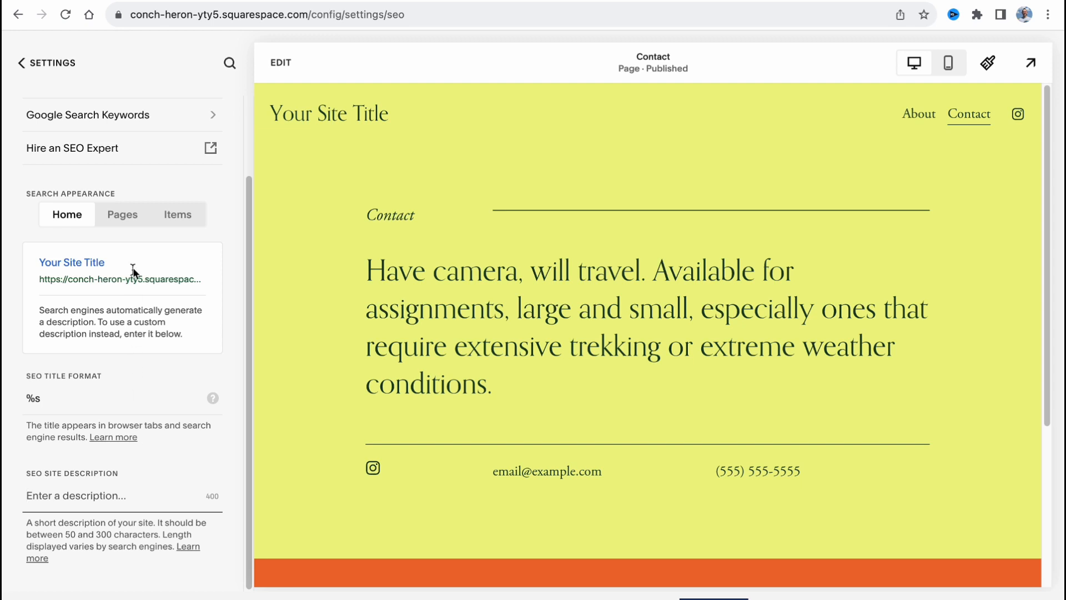
left_click(22, 65)
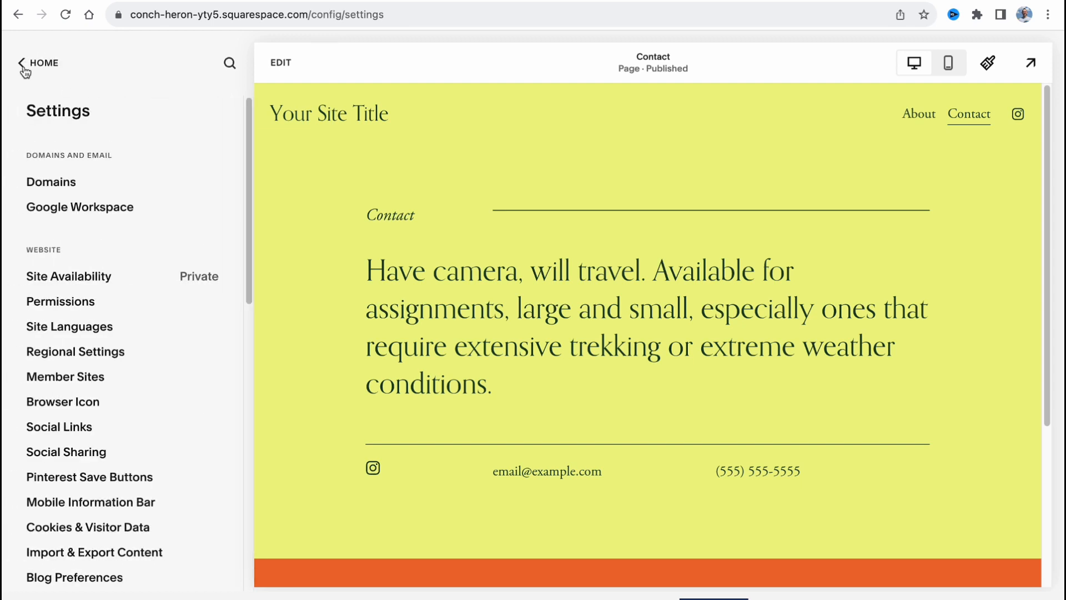
left_click(23, 69)
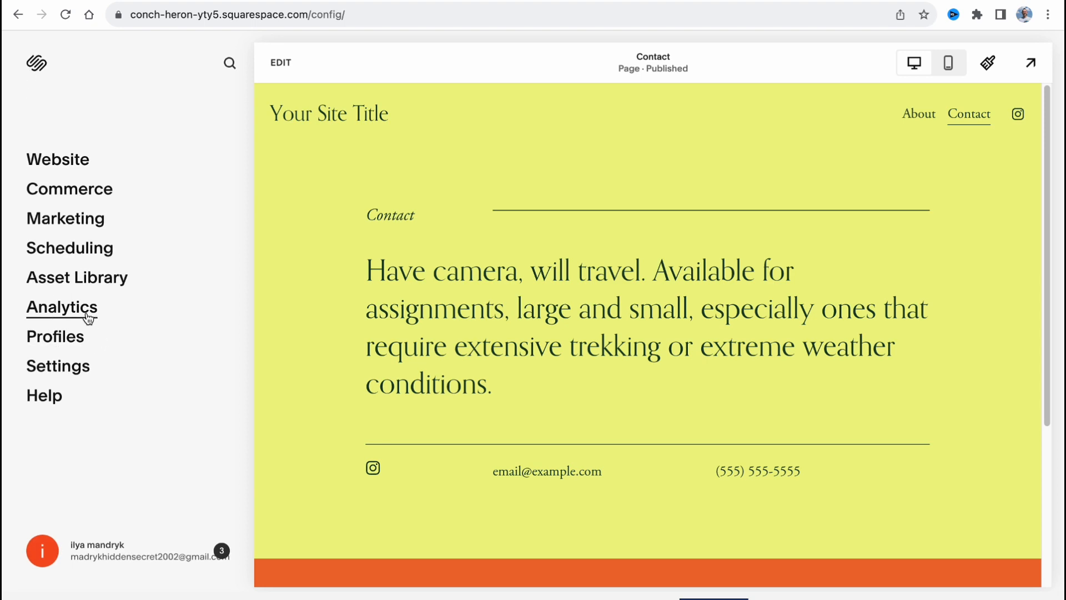
Look through the analytics reports for Traffic, Geography and Traffic Sources and return to the main dashboard
left_click(88, 315)
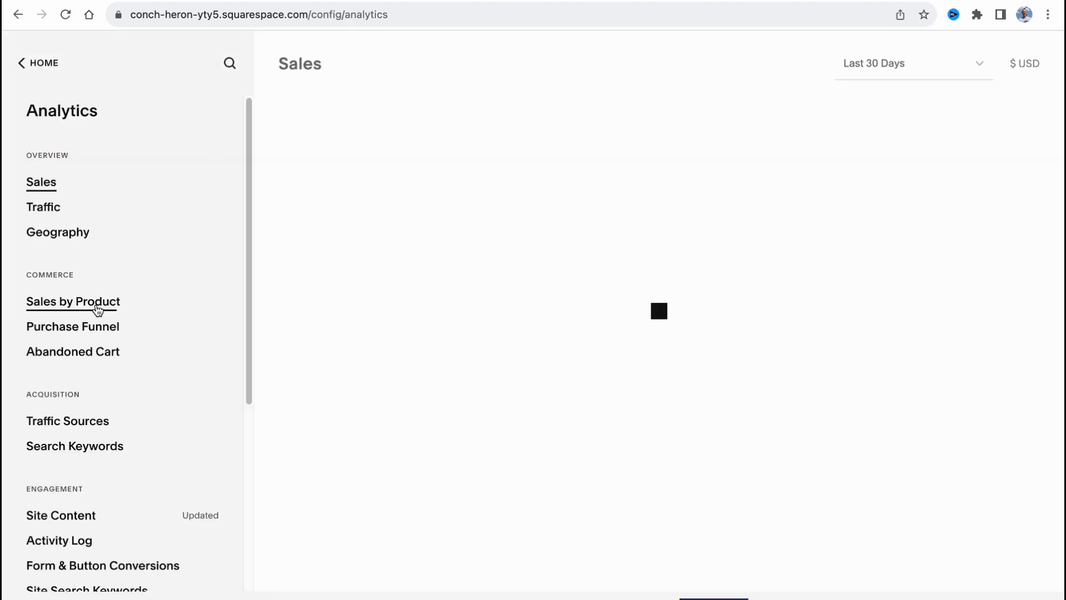
left_click(30, 210)
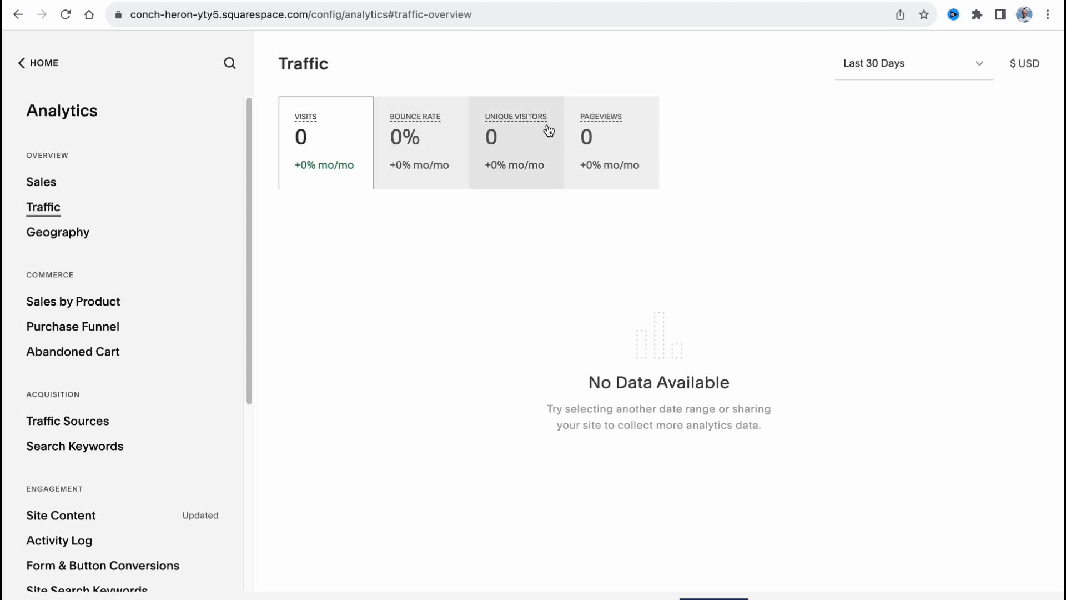
left_click(74, 237)
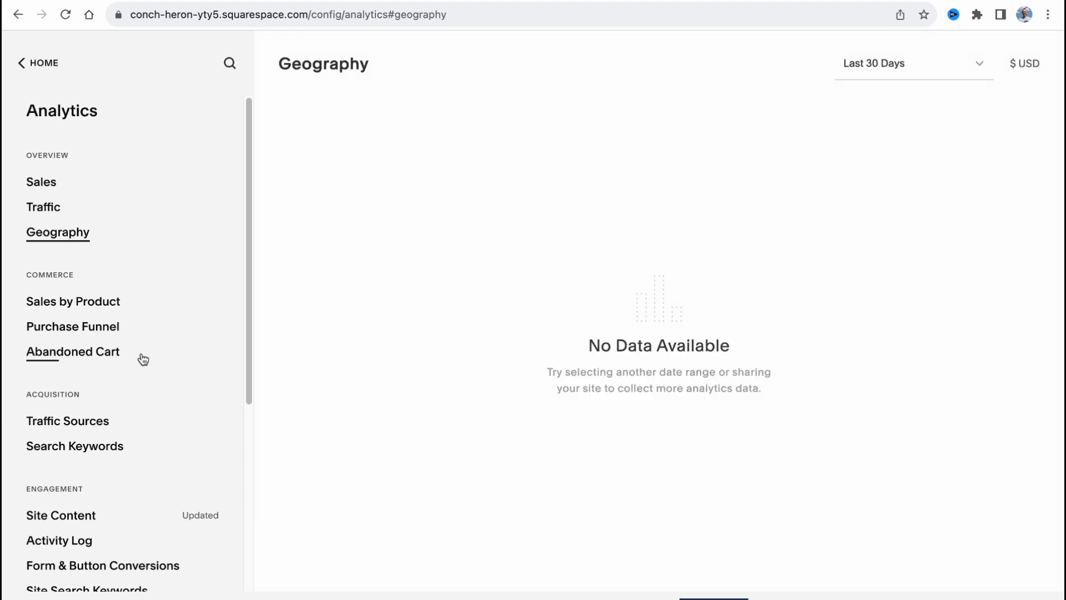
scroll(143, 357, "down", 1)
left_click(85, 398)
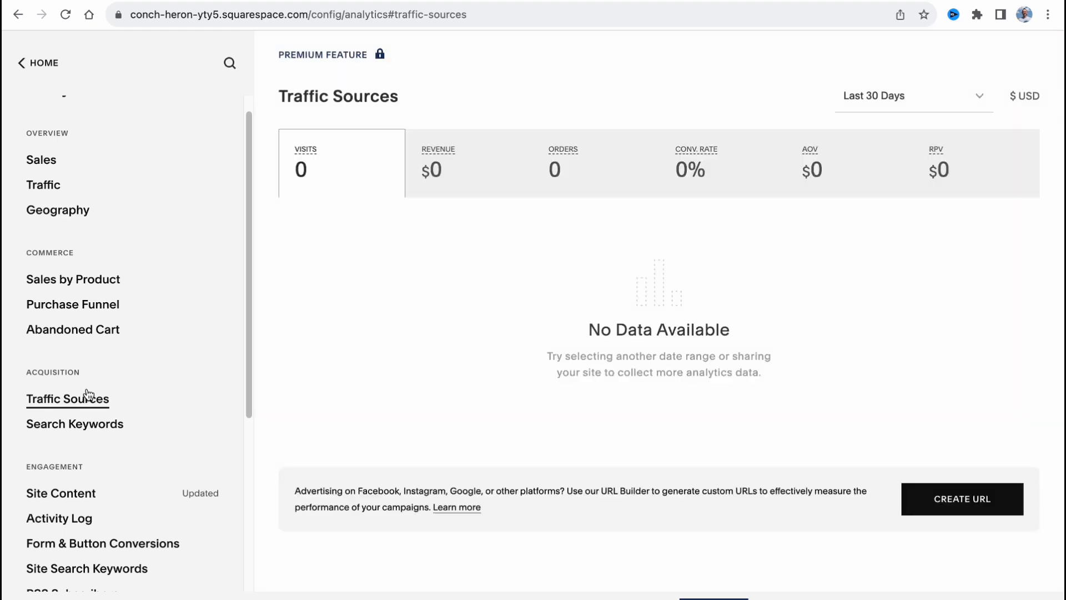
scroll(89, 396, "down", 1)
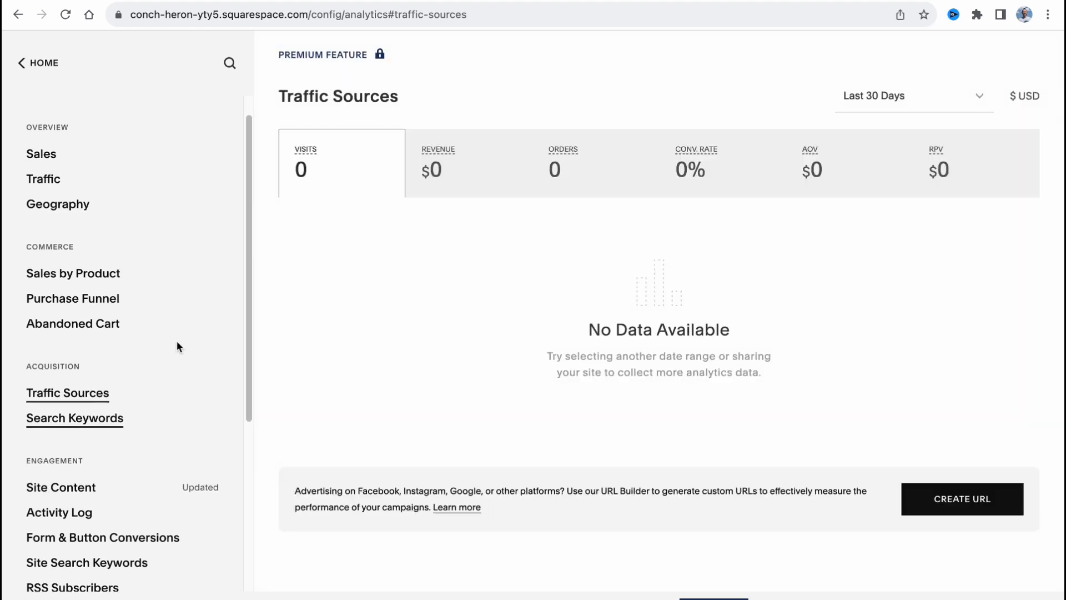
scroll(167, 338, "down", 3)
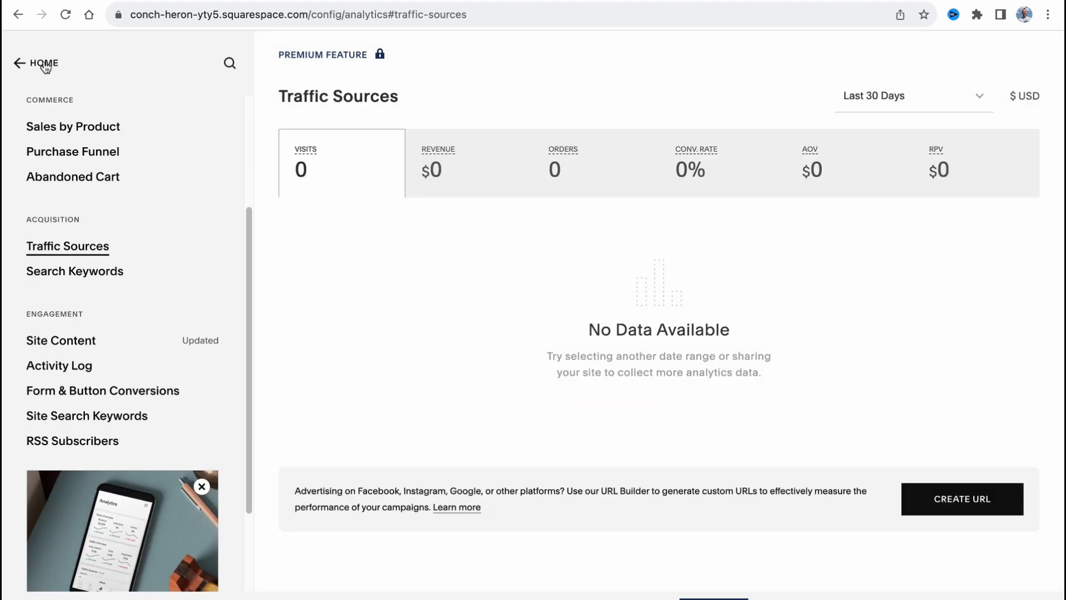
left_click(43, 64)
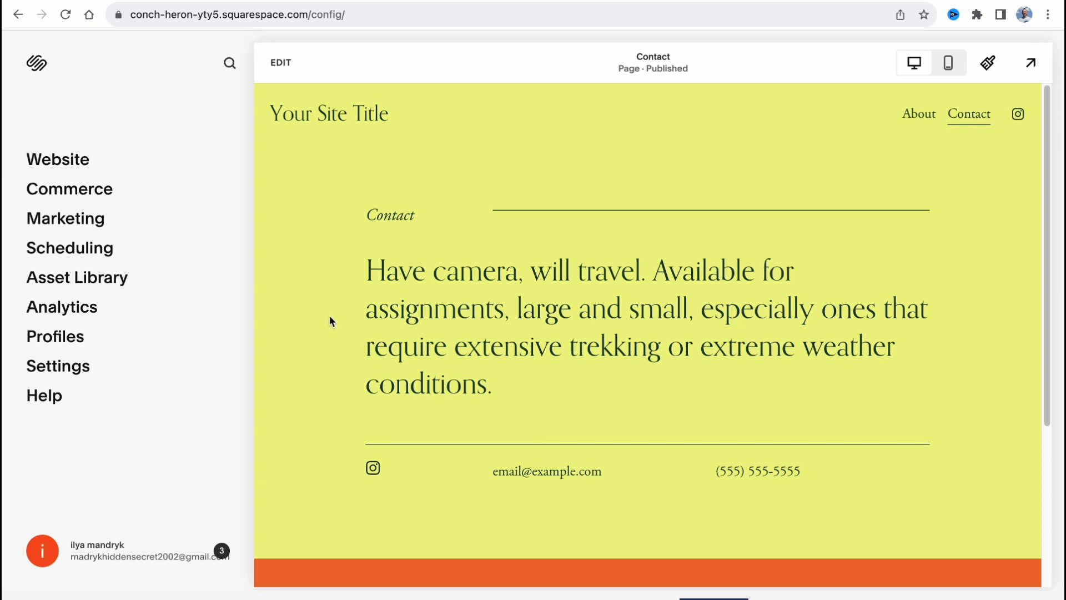
Open the subscription plan selection to compare the Personal, Business and Commerce plans
left_click(713, 598)
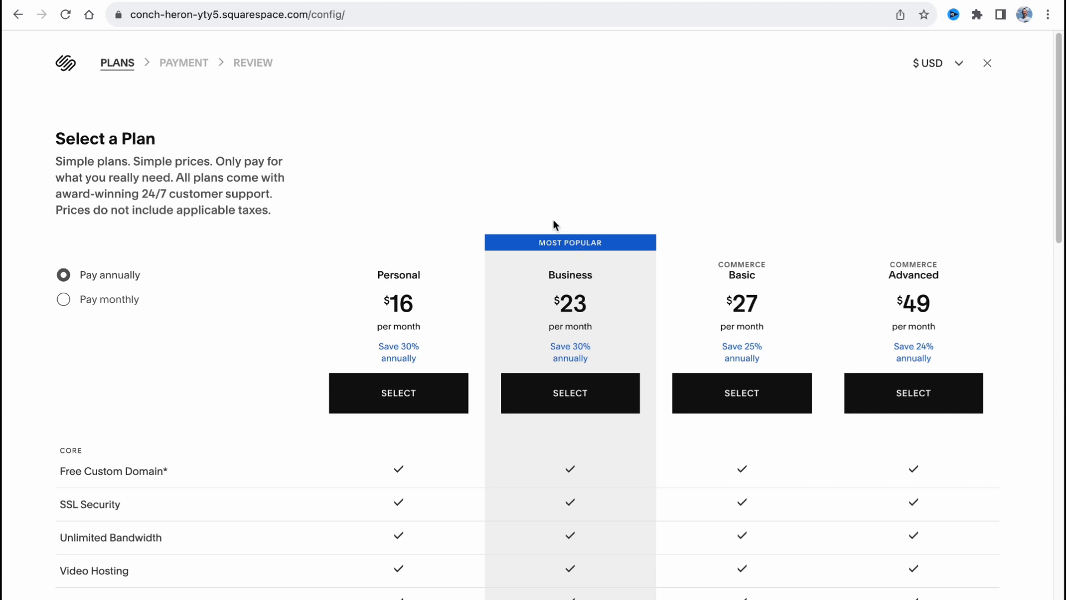
Examine the core and commerce features of the Personal plan against the Business and Commerce plans in the comparison table
scroll(529, 190, "down", 3)
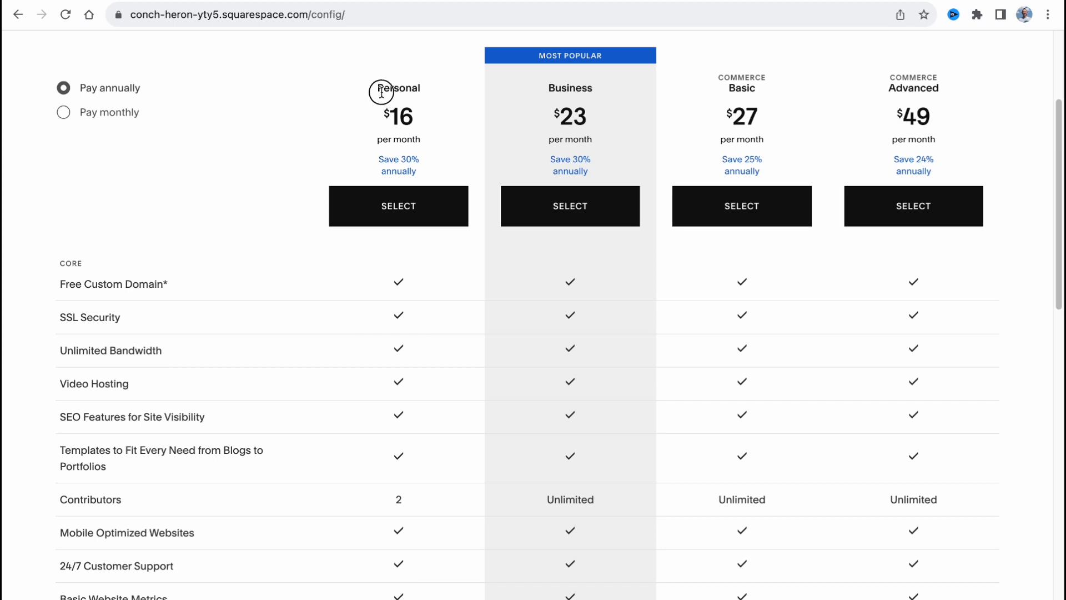
left_click_drag(383, 88, 421, 89)
left_click(466, 164)
scroll(472, 222, "down", 5)
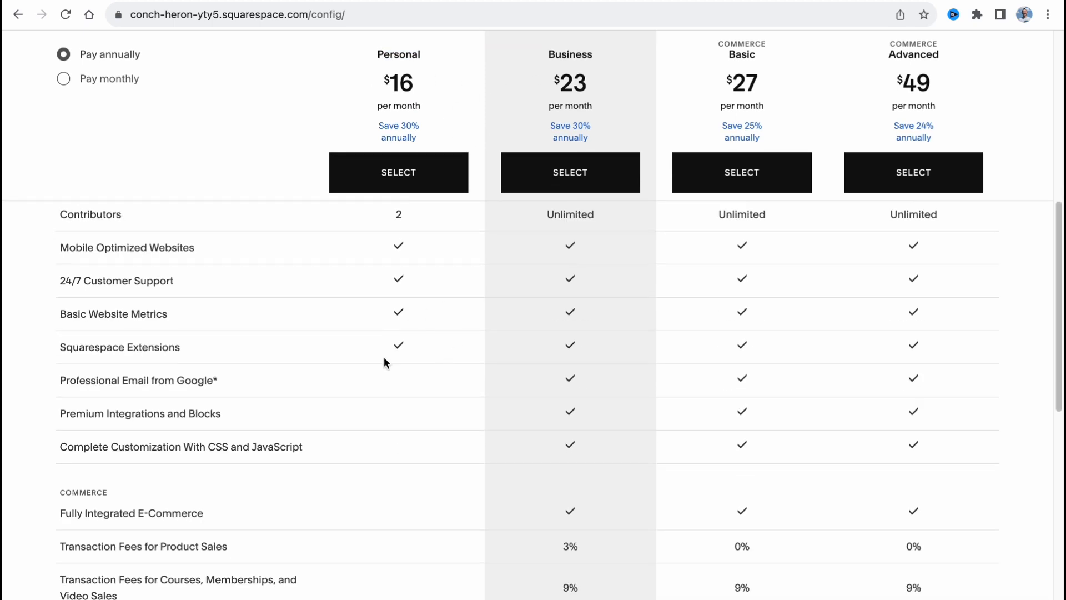
scroll(384, 360, "up", 5)
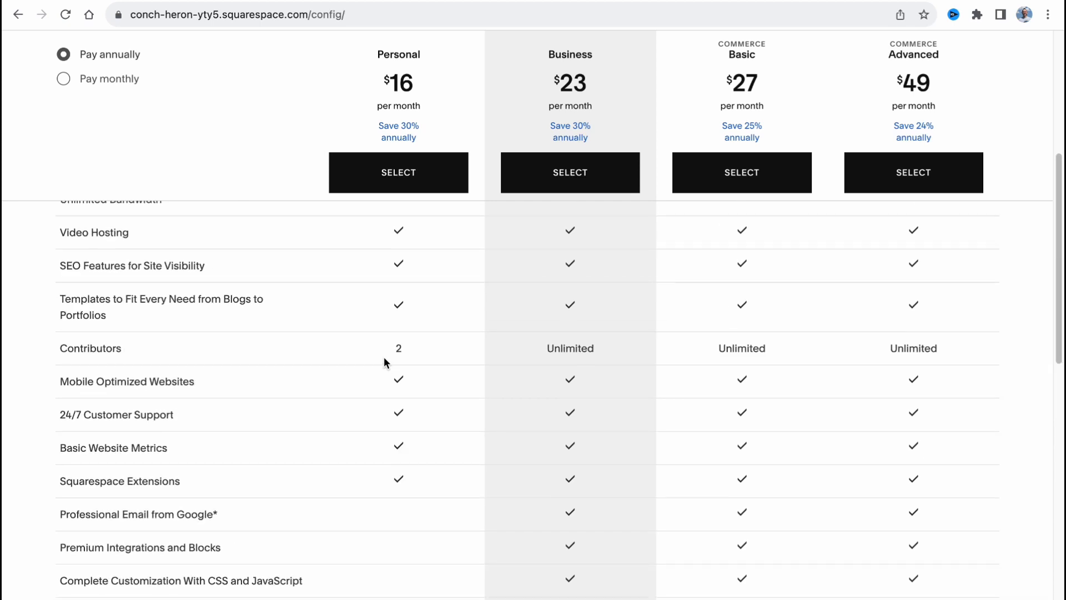
scroll(386, 362, "down", 8)
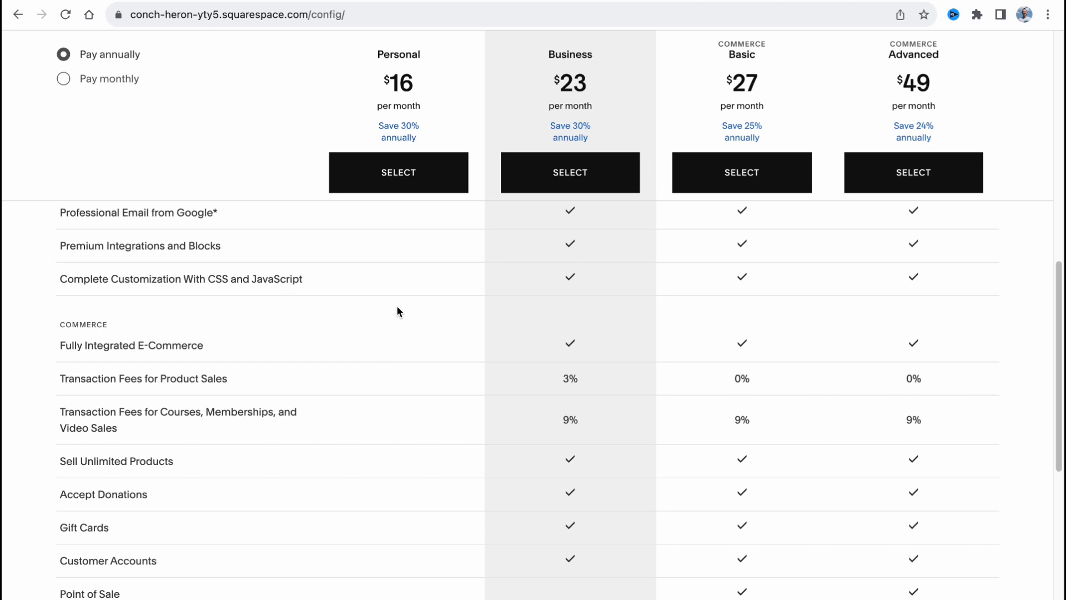
scroll(397, 308, "up", 8)
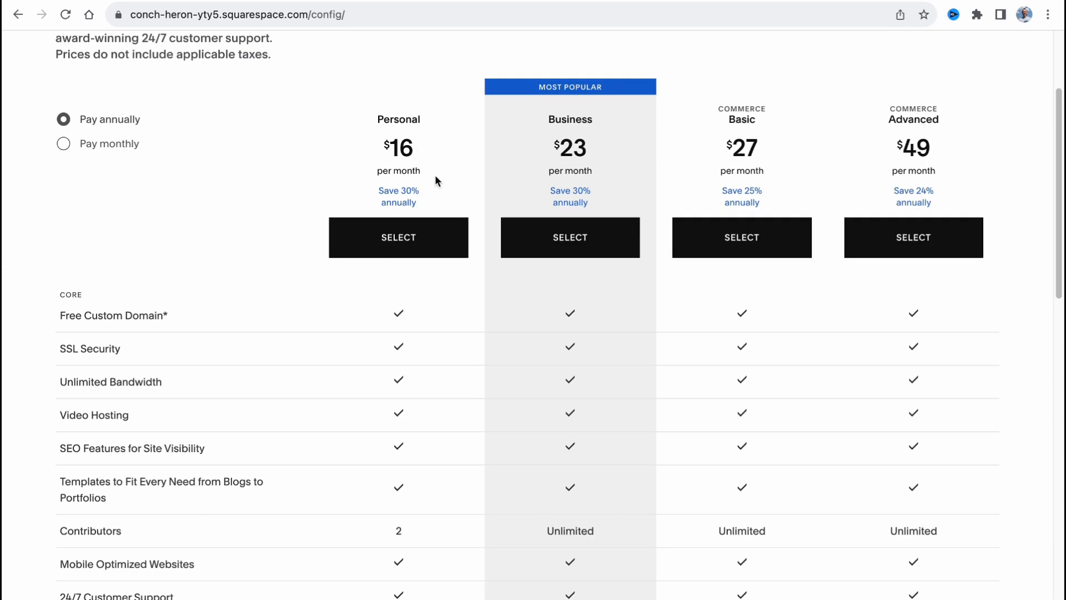
Switch the plan pricing to monthly payment to compare the rates, and return it to annual payment
scroll(435, 174, "up", 3)
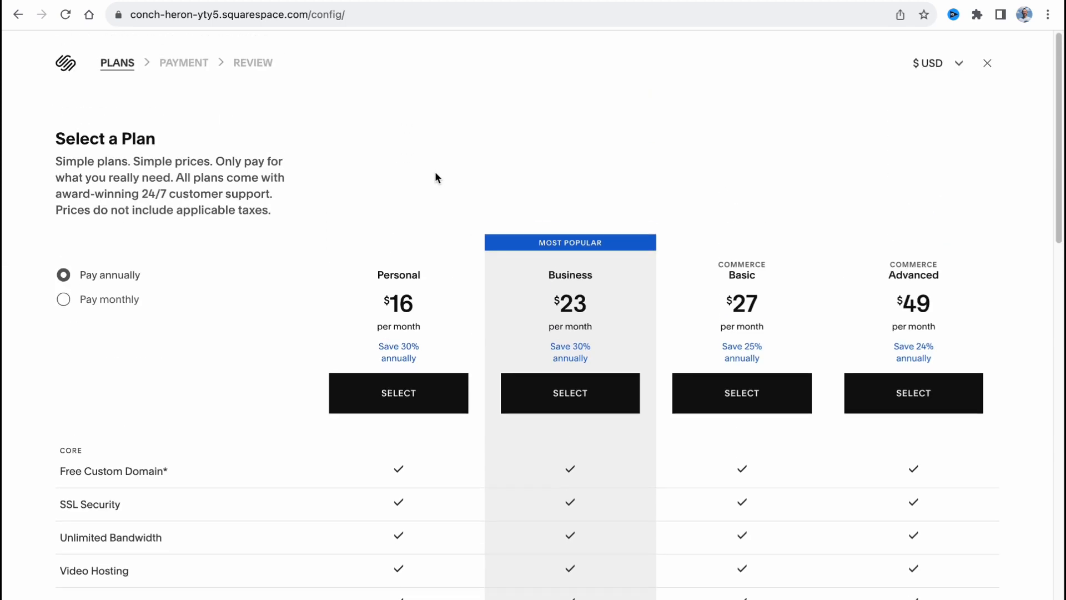
left_click(109, 296)
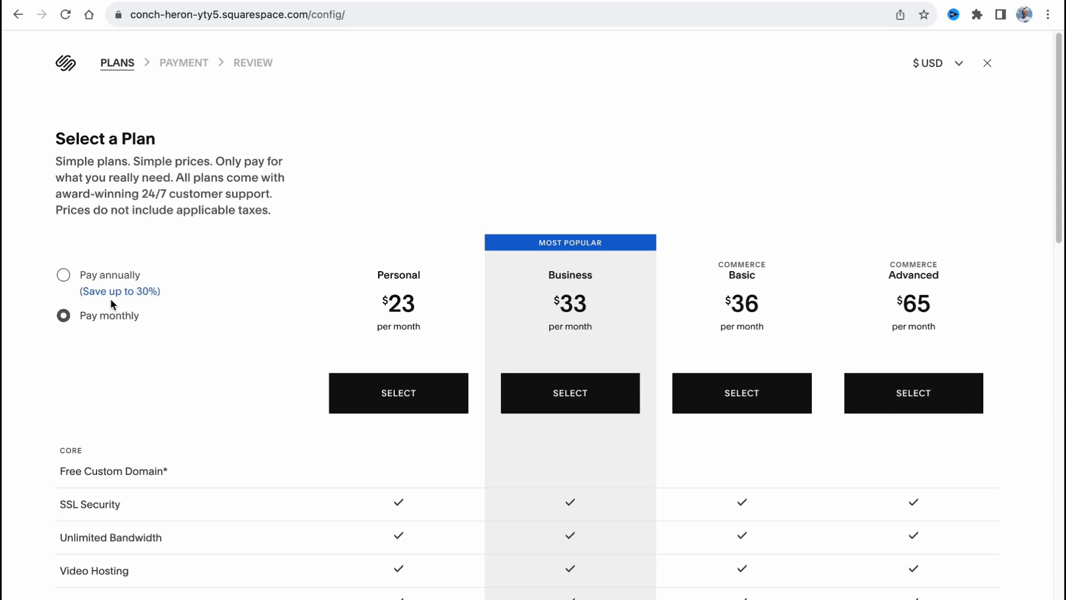
left_click(116, 275)
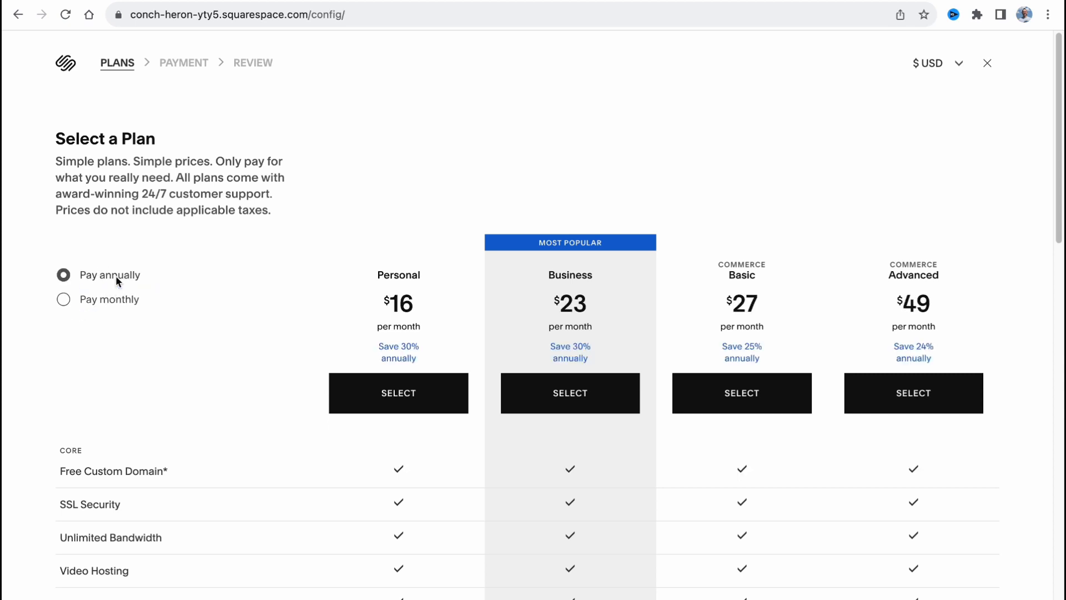